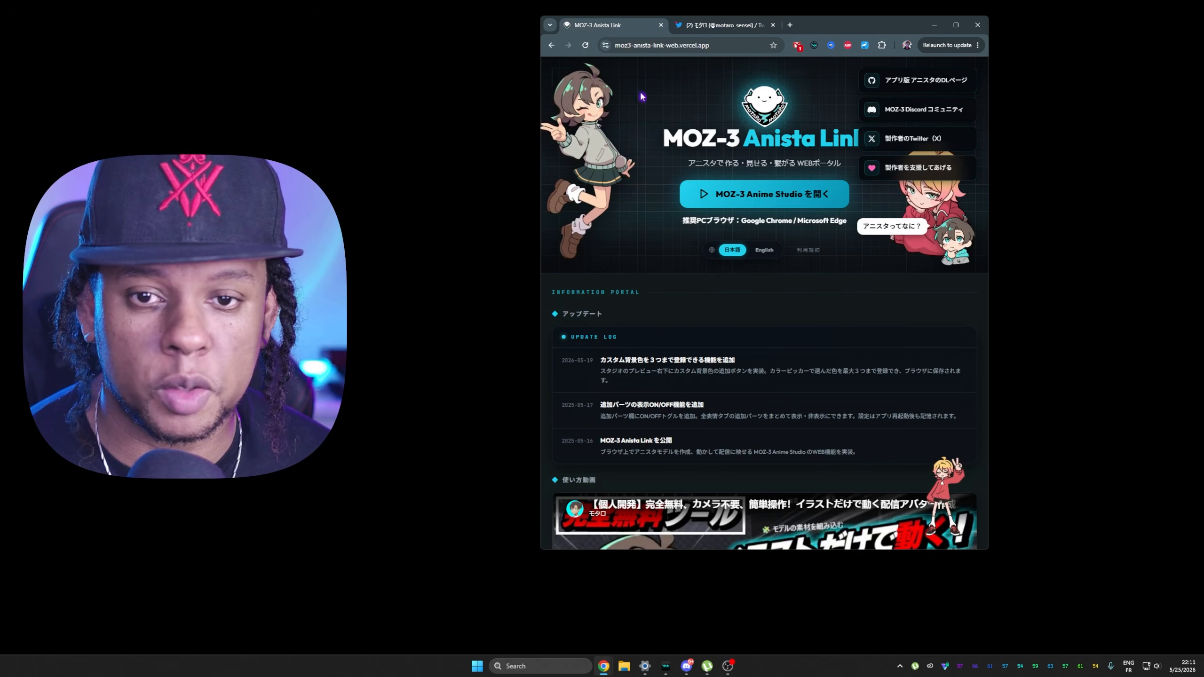
Switch the Anista Link site to English in a maximized browser window and open MOZ-3 Anime Studio.
{"action": "left_click", "coordinate": [955, 25]}
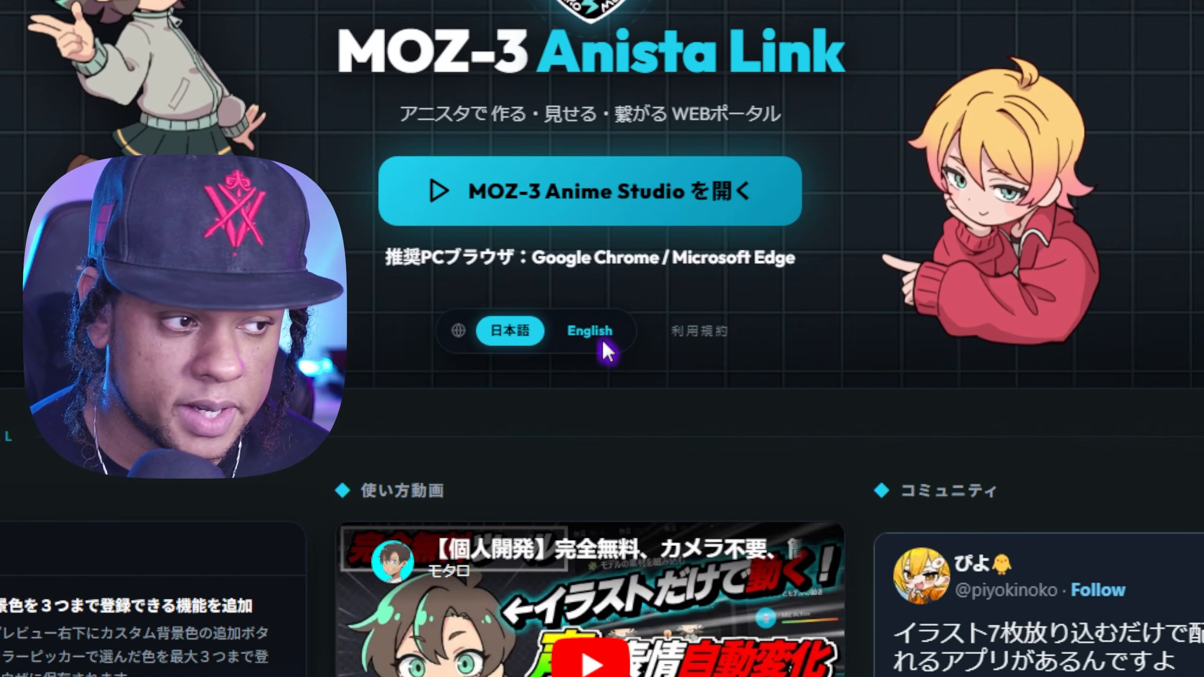
{"action": "left_click", "coordinate": [608, 237]}
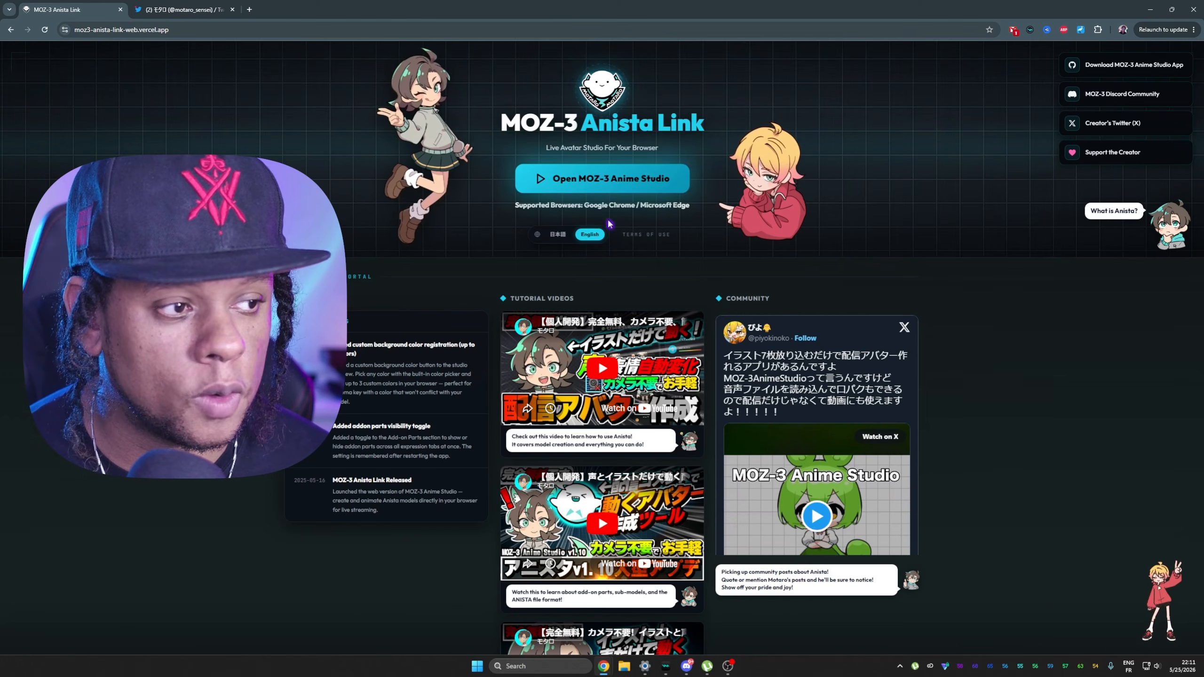
{"action": "left_click", "coordinate": [603, 185]}
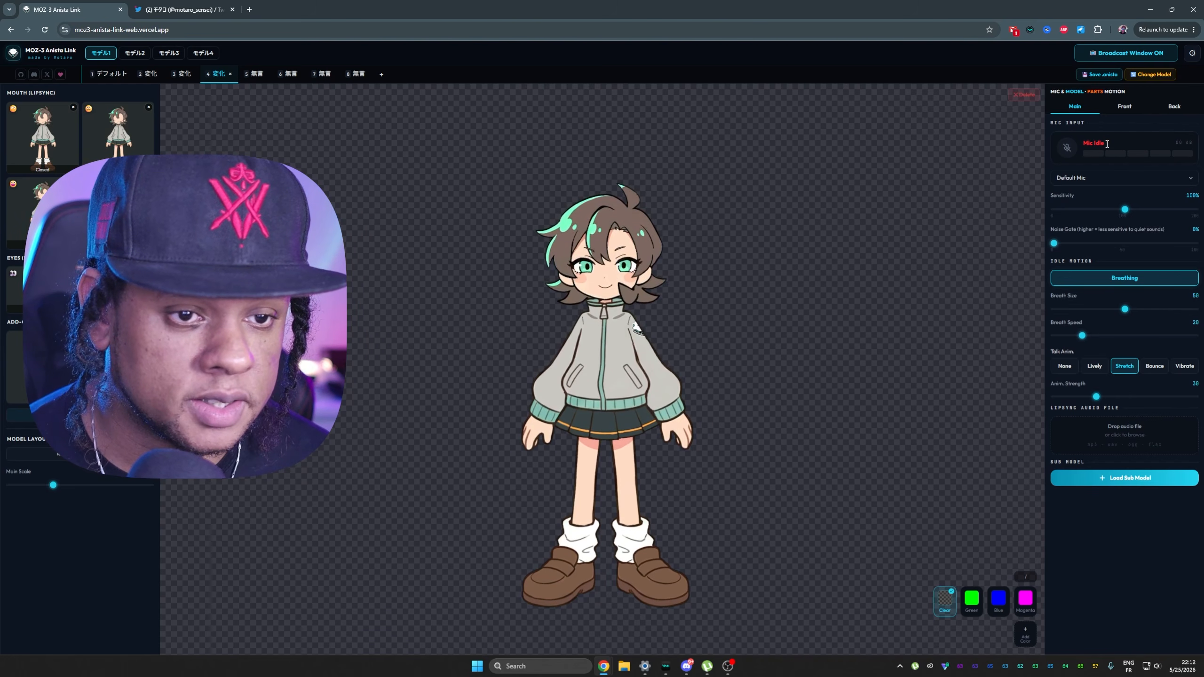
Activate the mic input and allow microphone access while visiting the site.
{"action": "left_click", "coordinate": [1070, 158]}
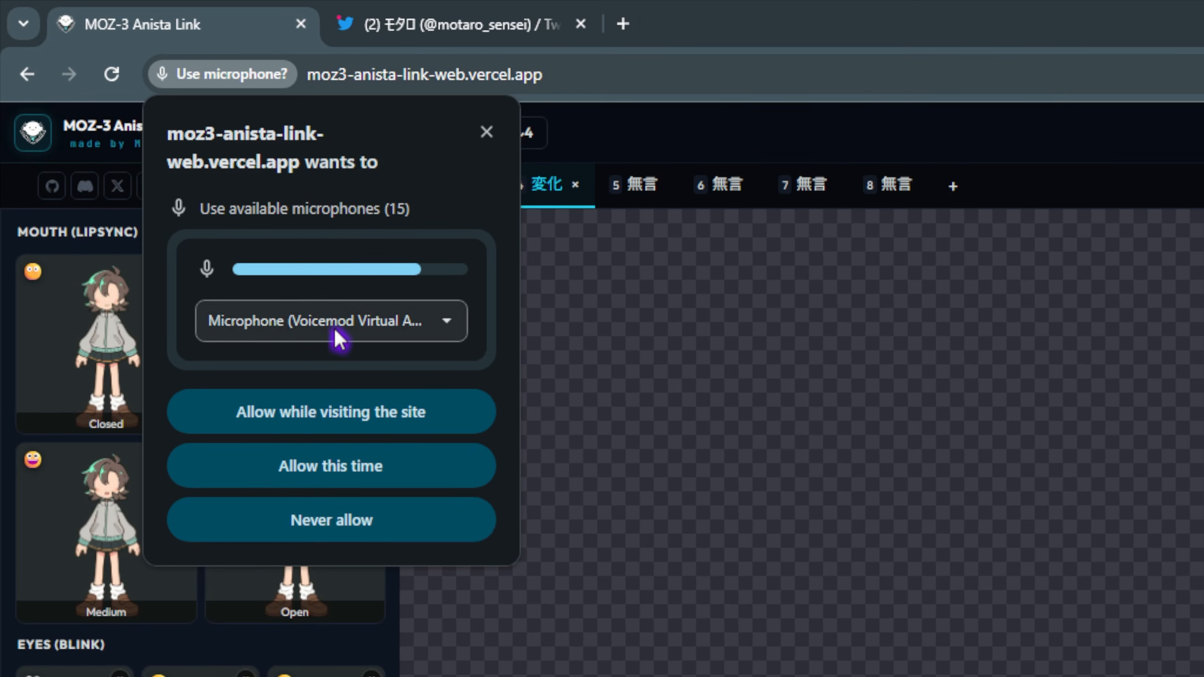
{"action": "left_click", "coordinate": [317, 414]}
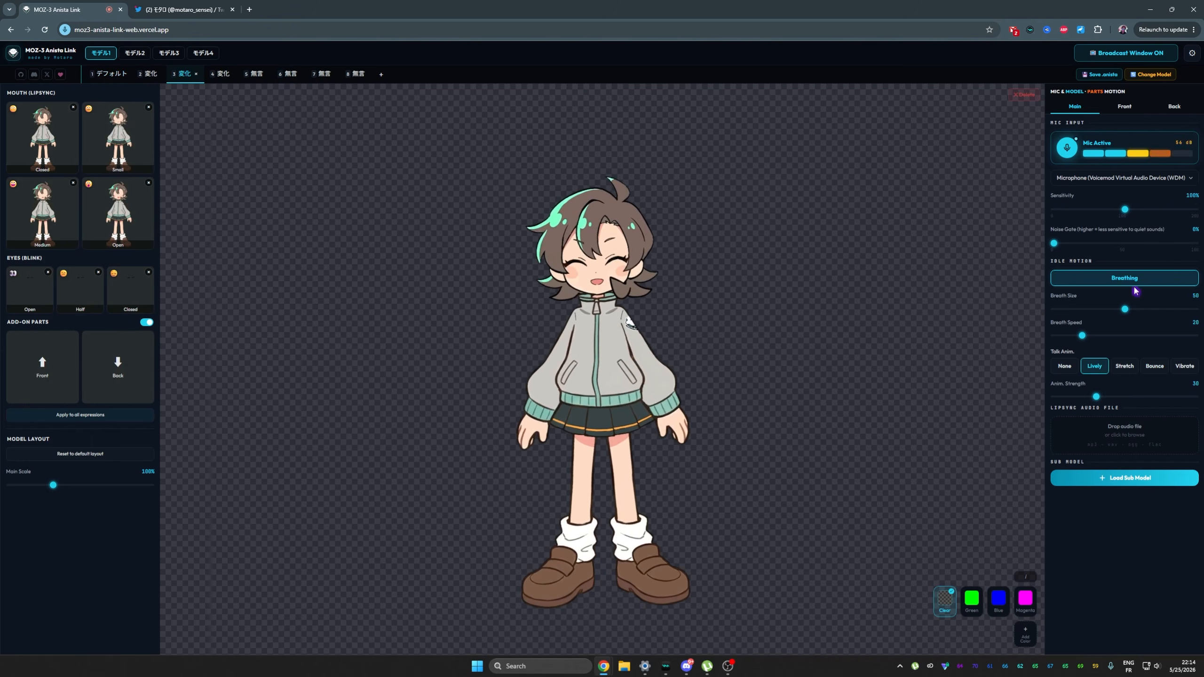
Preview expressions 7, 2 and 1 of the model and try the Stretch talk animation.
{"action": "key", "text": "7"}
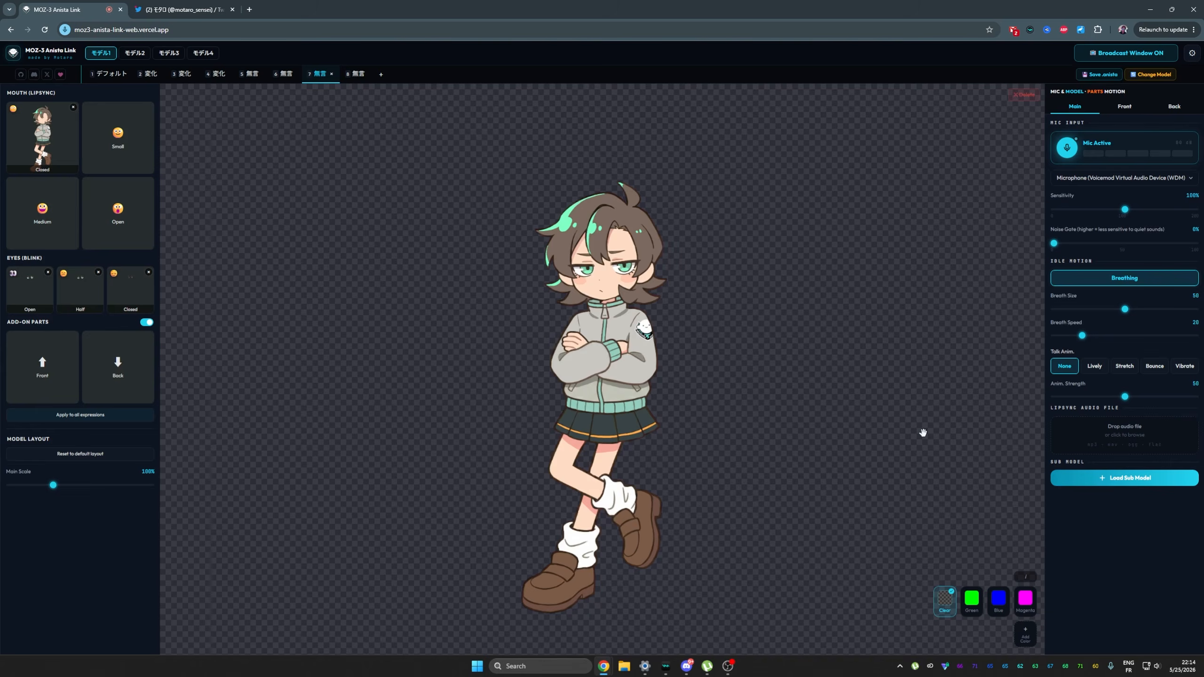
{"action": "key", "text": "2"}
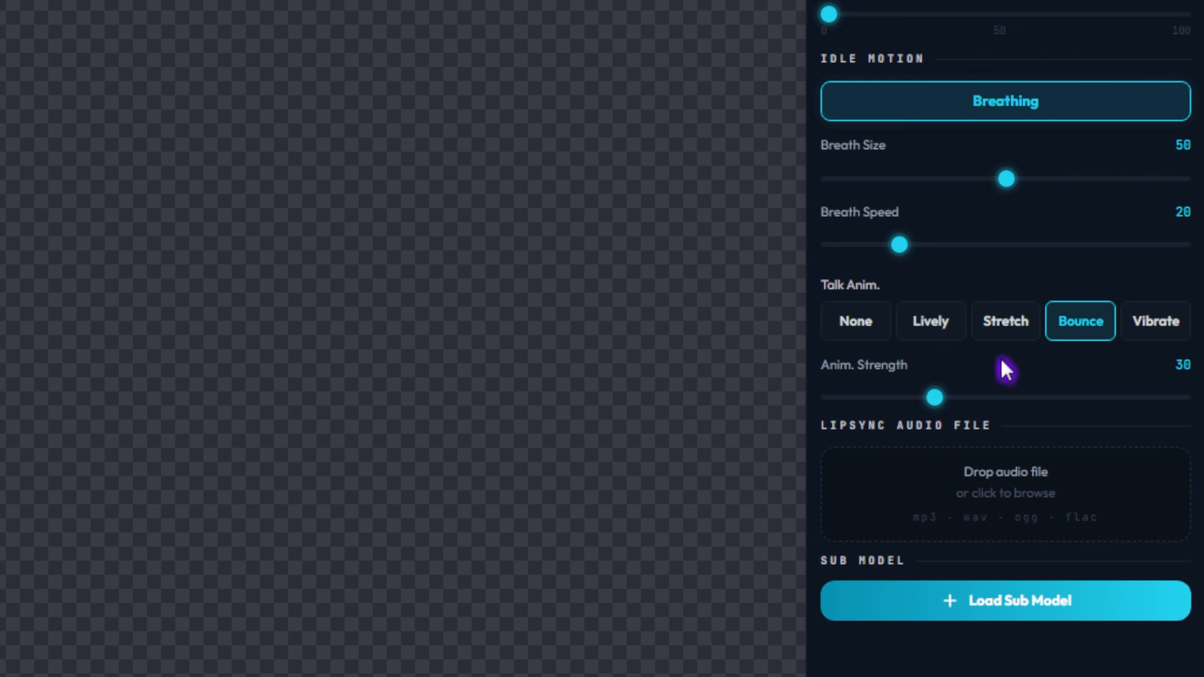
{"action": "left_click", "coordinate": [1005, 331]}
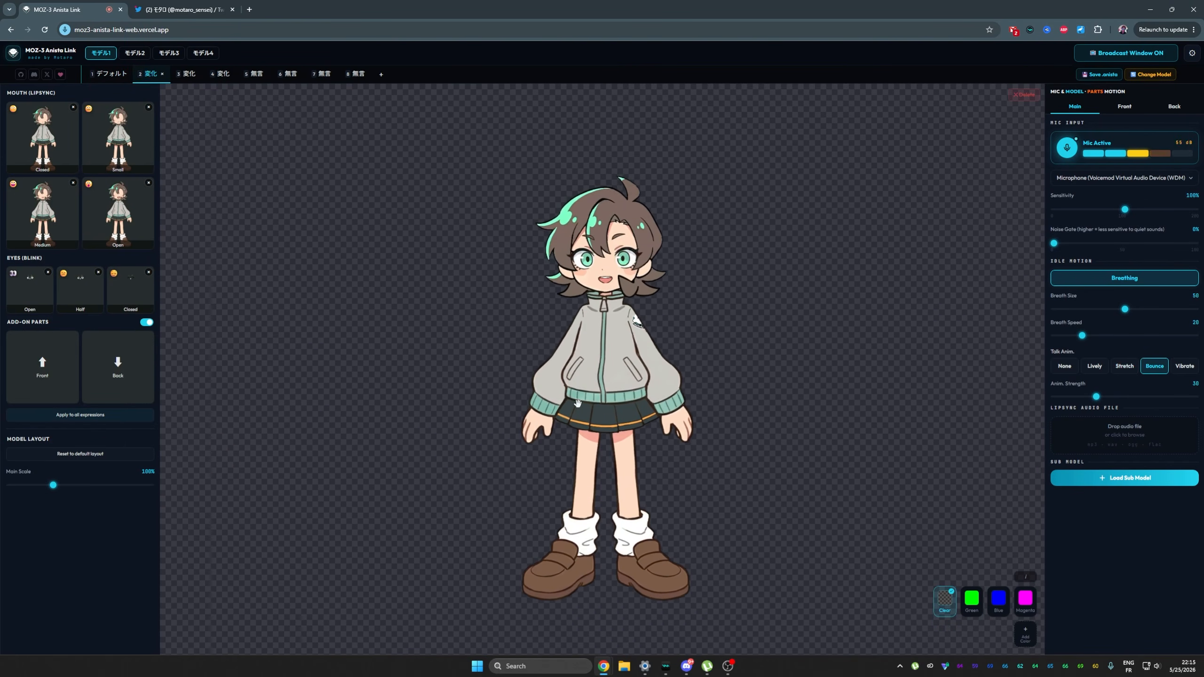
{"action": "key", "text": "1"}
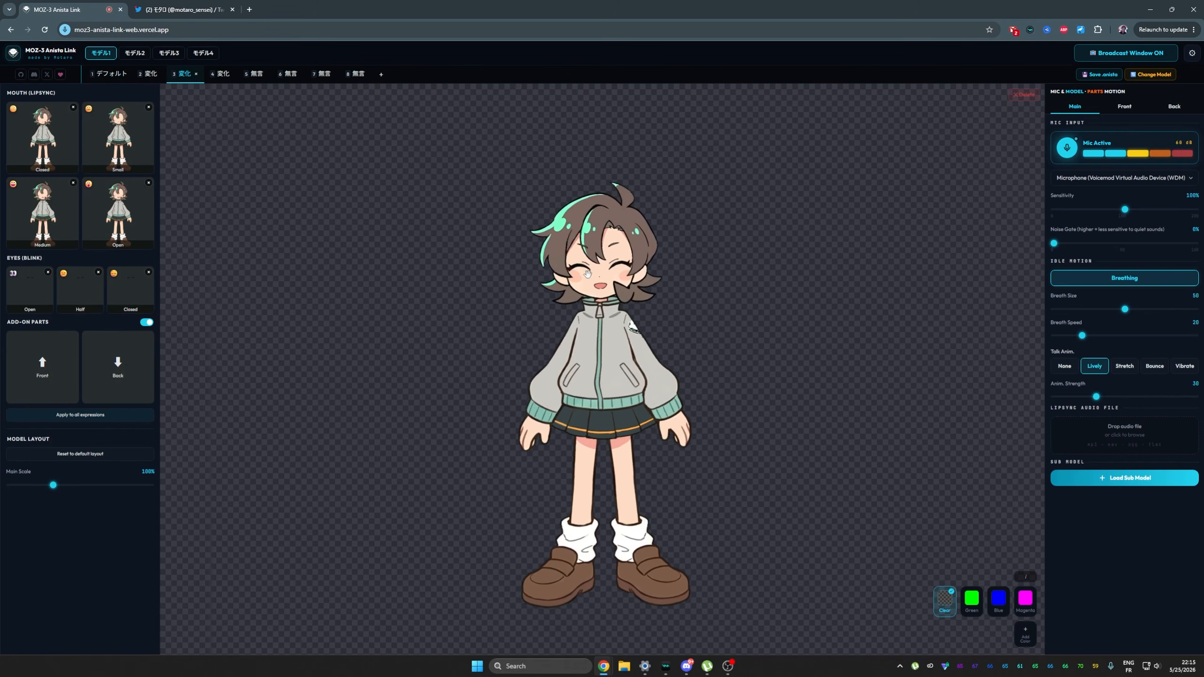
Check the second model slot and return to the first model.
{"action": "left_click", "coordinate": [134, 54]}
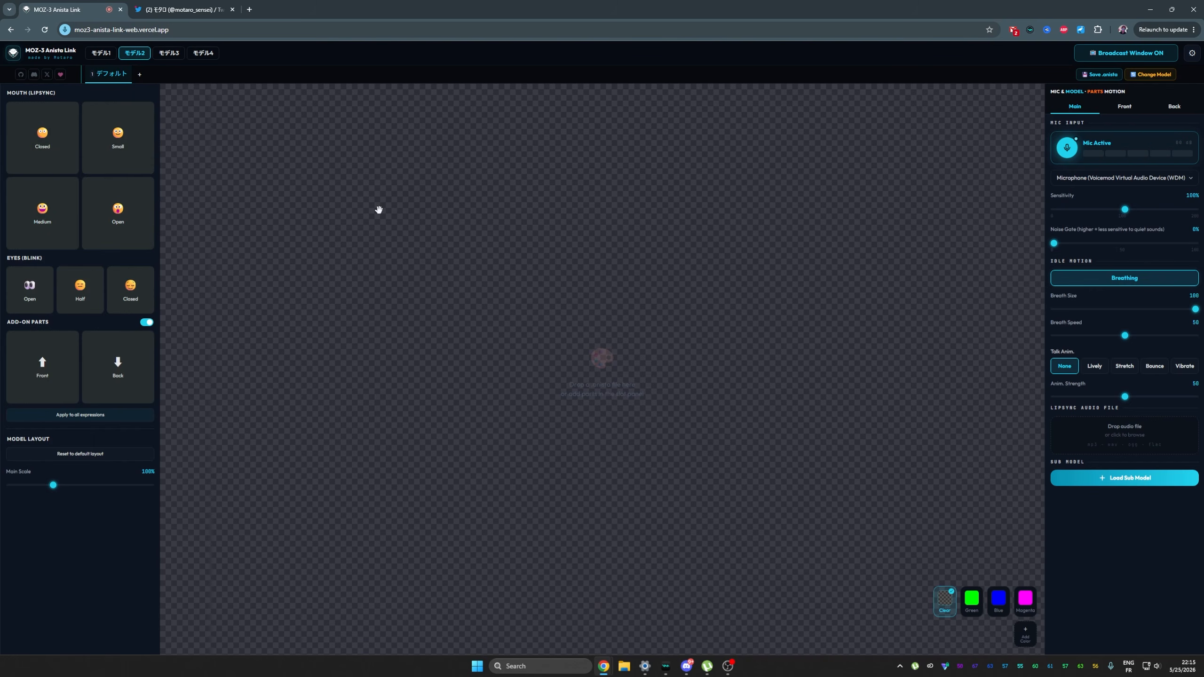
{"action": "left_click", "coordinate": [100, 54]}
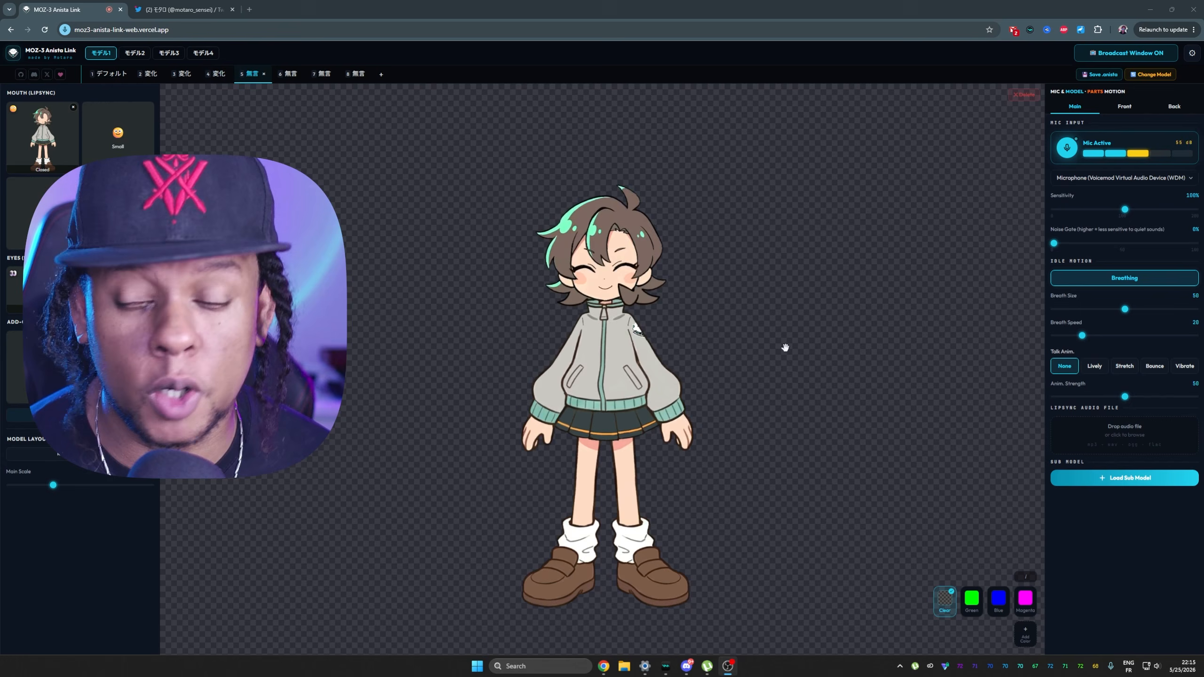
Preview expressions 3, 4 and 2 on the first model.
{"action": "key", "text": "3"}
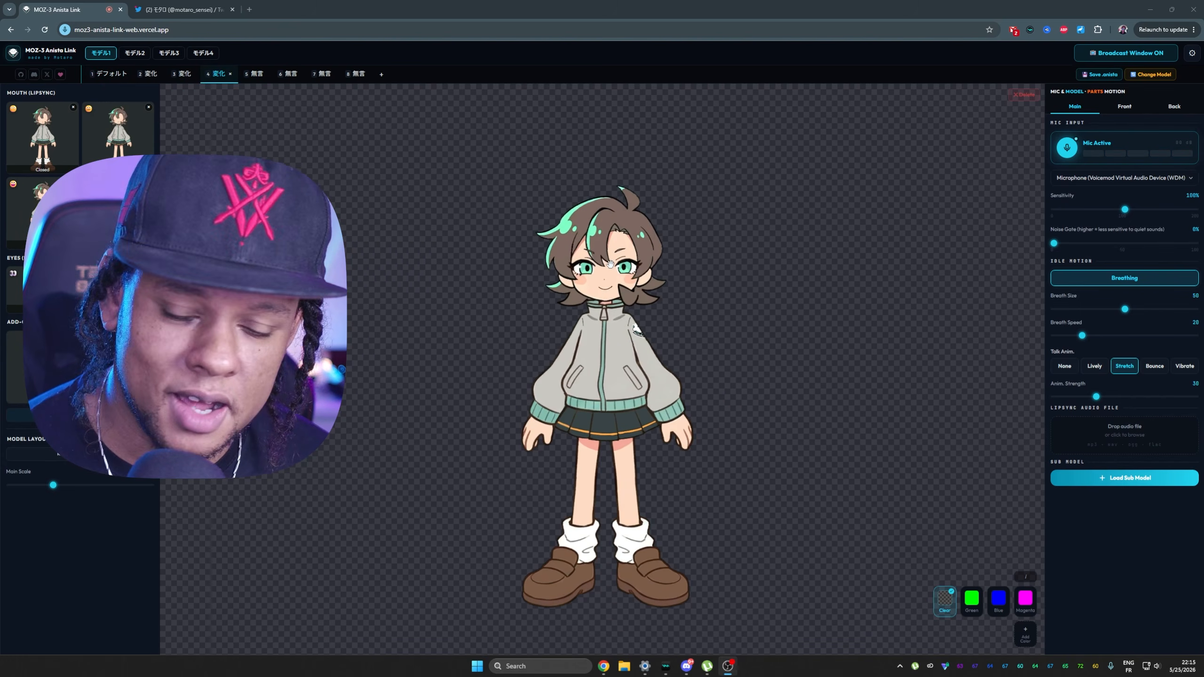
{"action": "key", "text": "3"}
{"action": "key", "text": "4"}
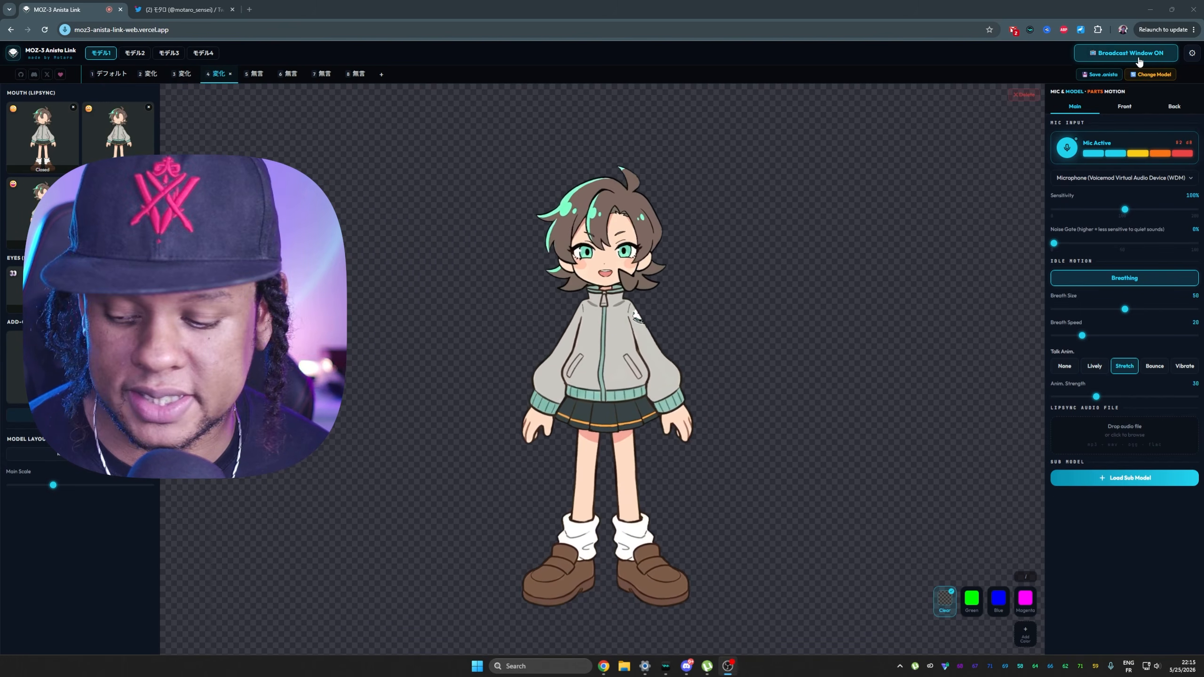
{"action": "key", "text": "2"}
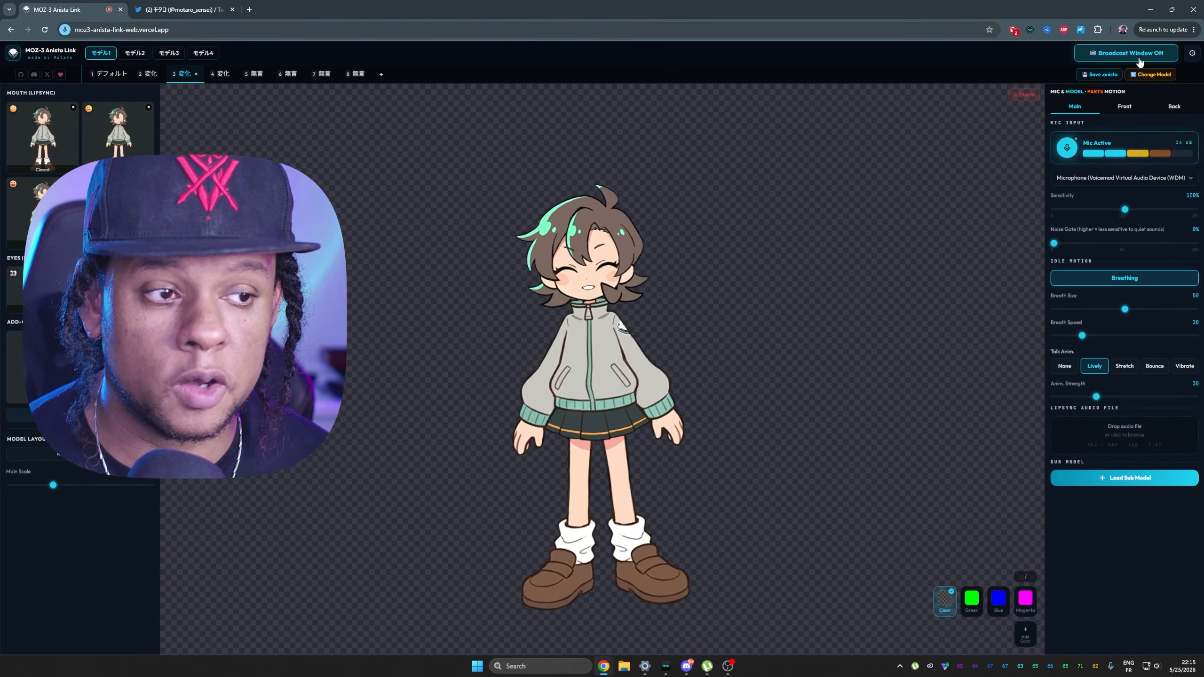
Turn on the broadcast window and move it to the upper middle of the canvas, testing expressions 8 and 3.
{"action": "left_click", "coordinate": [1127, 53]}
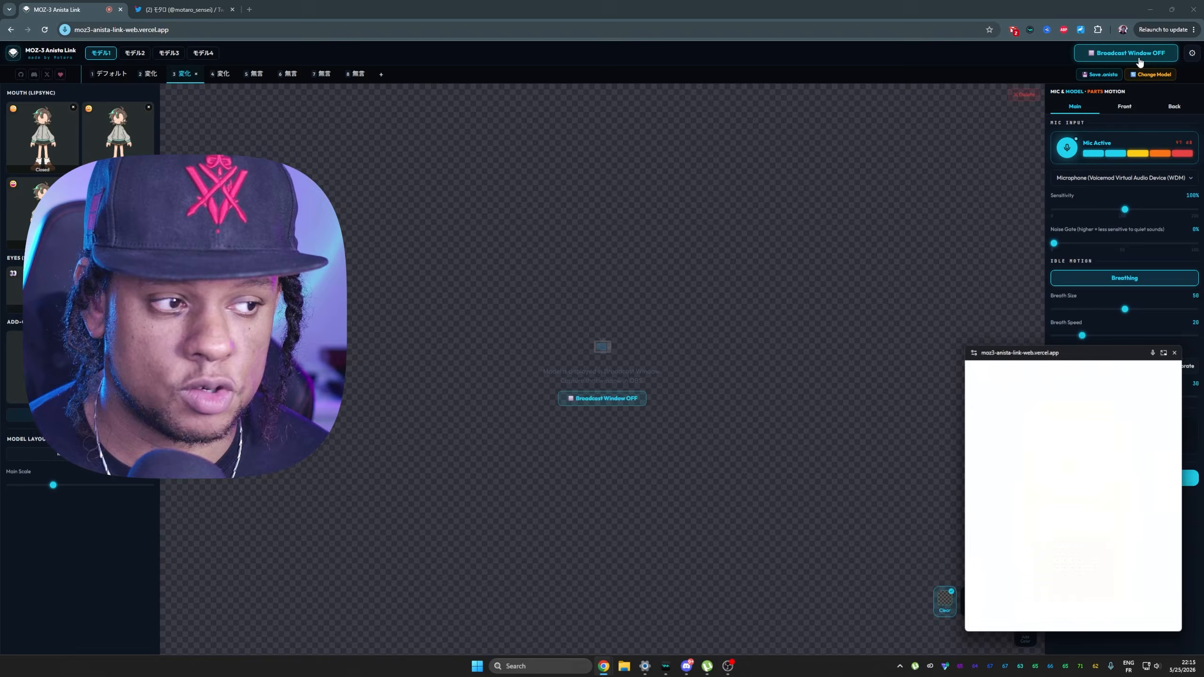
{"action": "key", "text": "8"}
{"action": "left_click_drag", "start_coordinate": [1079, 343], "coordinate": [704, 97]}
{"action": "key", "text": "3"}
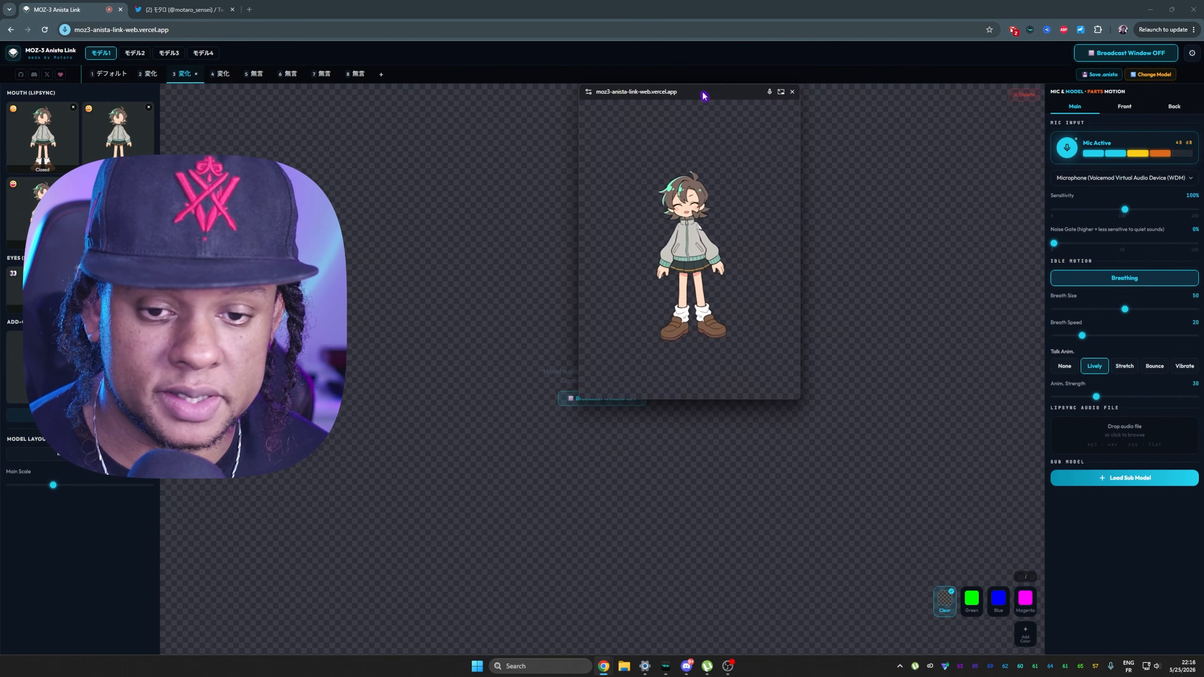
Try a larger broadcast window while cycling the avatar through expressions 3, 2, 4 and 1.
{"action": "key", "text": "3"}
{"action": "left_click_drag", "start_coordinate": [798, 400], "coordinate": [963, 530]}
{"action": "key", "text": "2"}
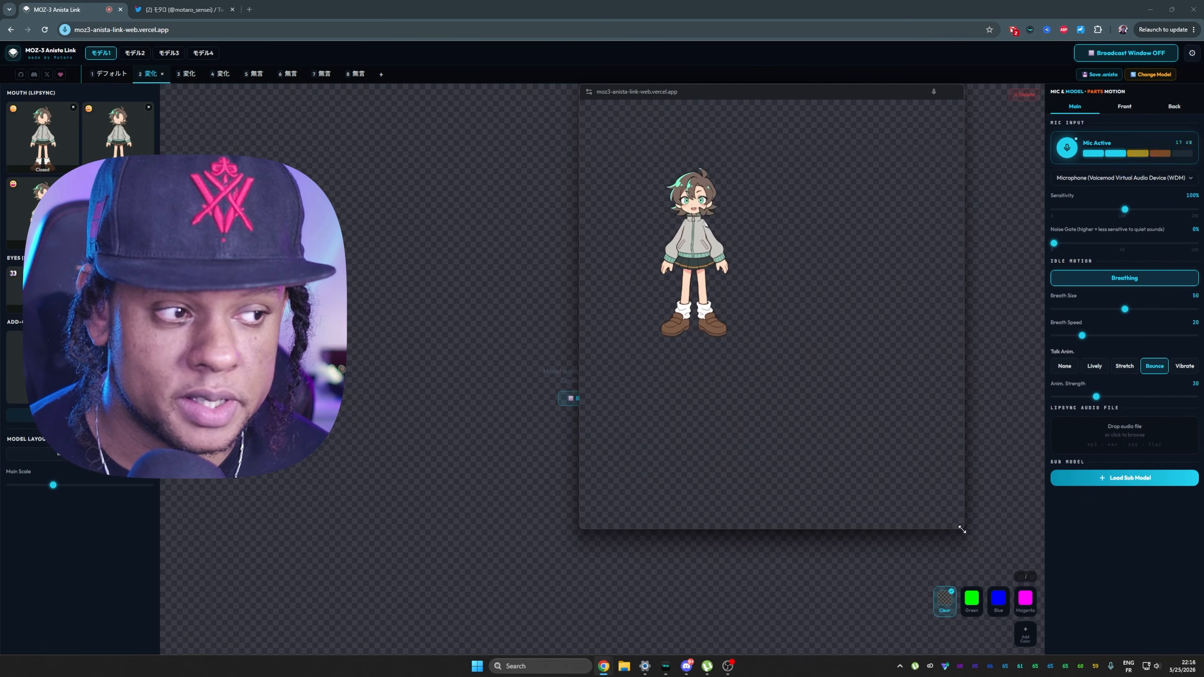
{"action": "key", "text": "4"}
{"action": "key", "text": "3"}
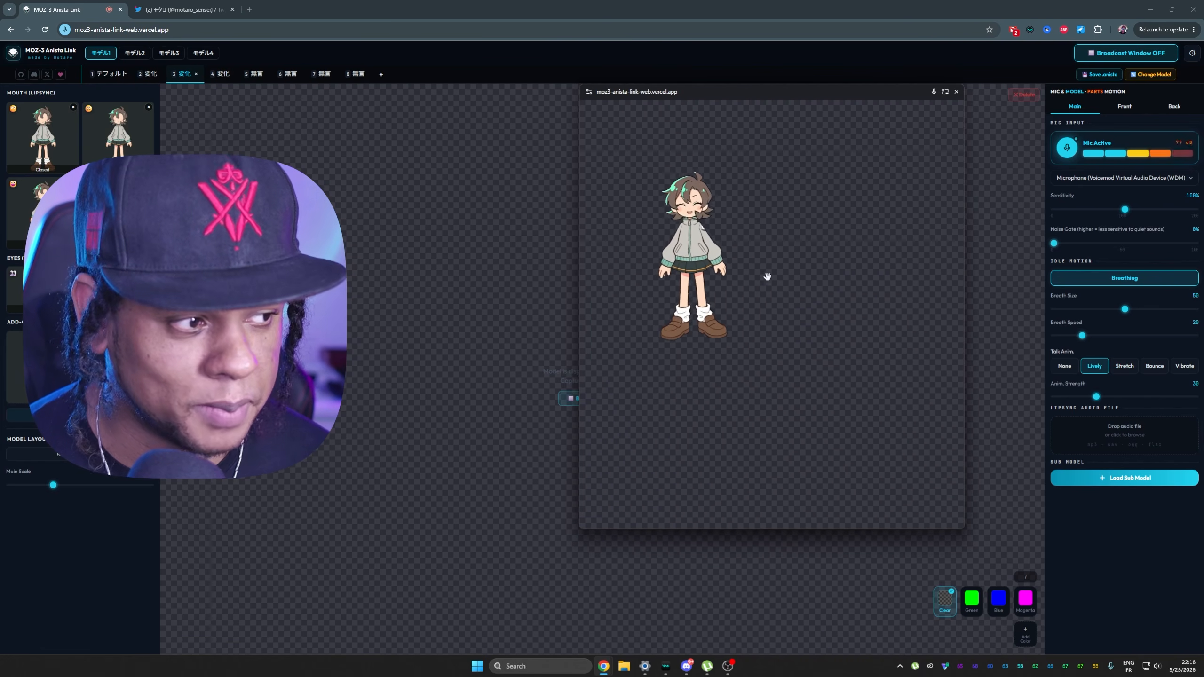
{"action": "key", "text": "1"}
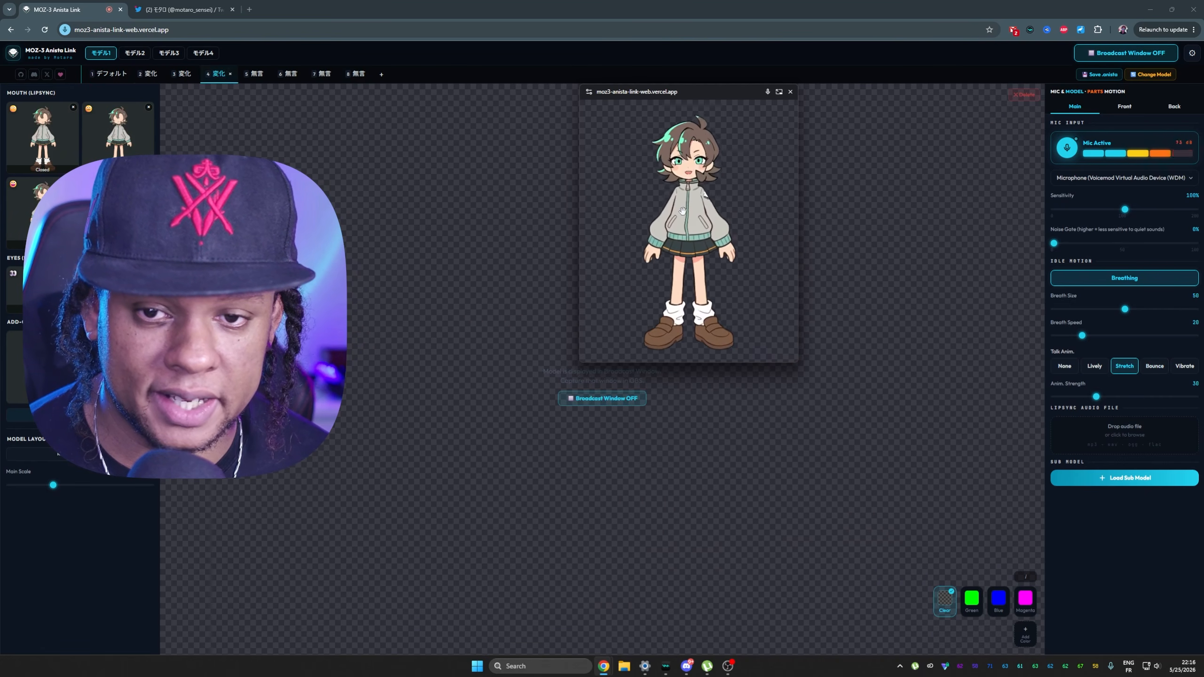
Try different broadcast window sizes around the enlarged avatar while testing expressions 7, 1, 3, 8 and 4.
{"action": "key", "text": "7"}
{"action": "key", "text": "1"}
{"action": "left_click_drag", "start_coordinate": [796, 365], "coordinate": [871, 448]}
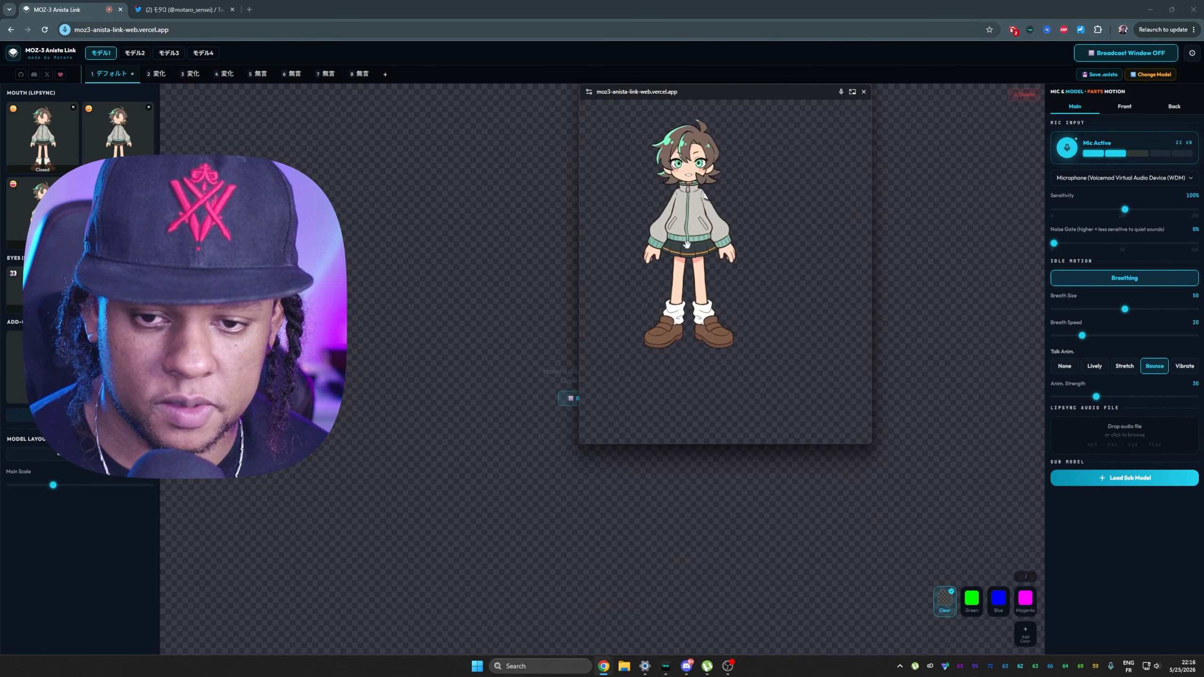
{"action": "key", "text": "3"}
{"action": "key", "text": "8"}
{"action": "left_click_drag", "start_coordinate": [796, 365], "coordinate": [811, 416]}
{"action": "key", "text": "4"}
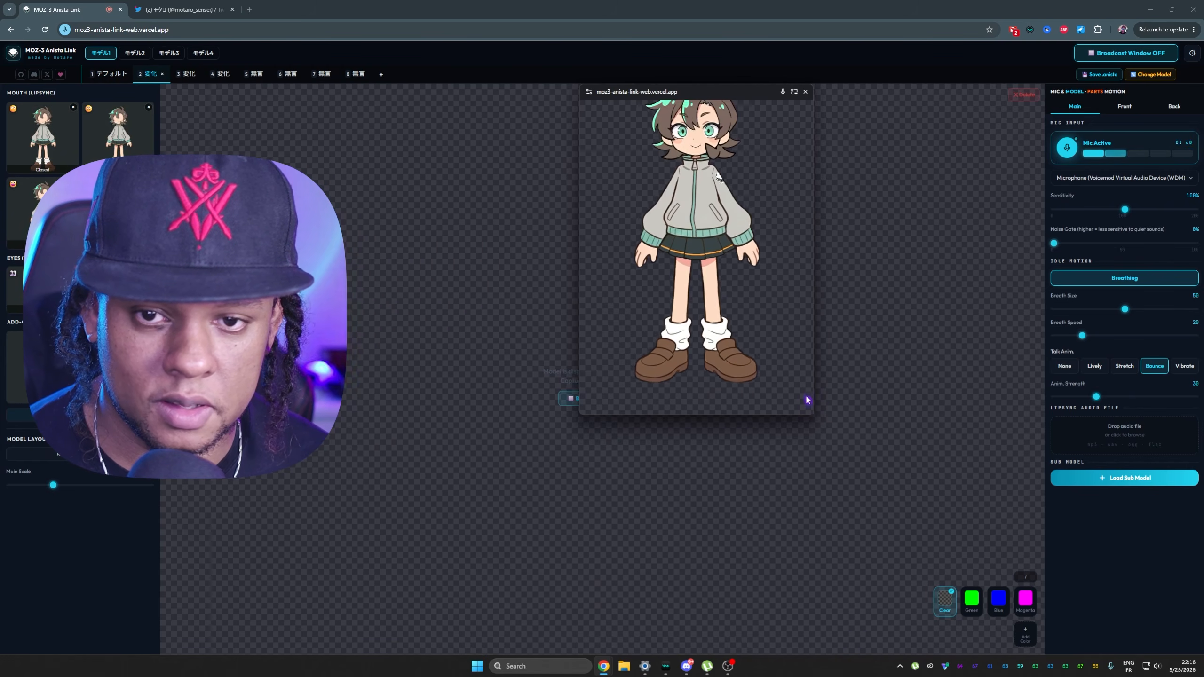
{"action": "key", "text": "3"}
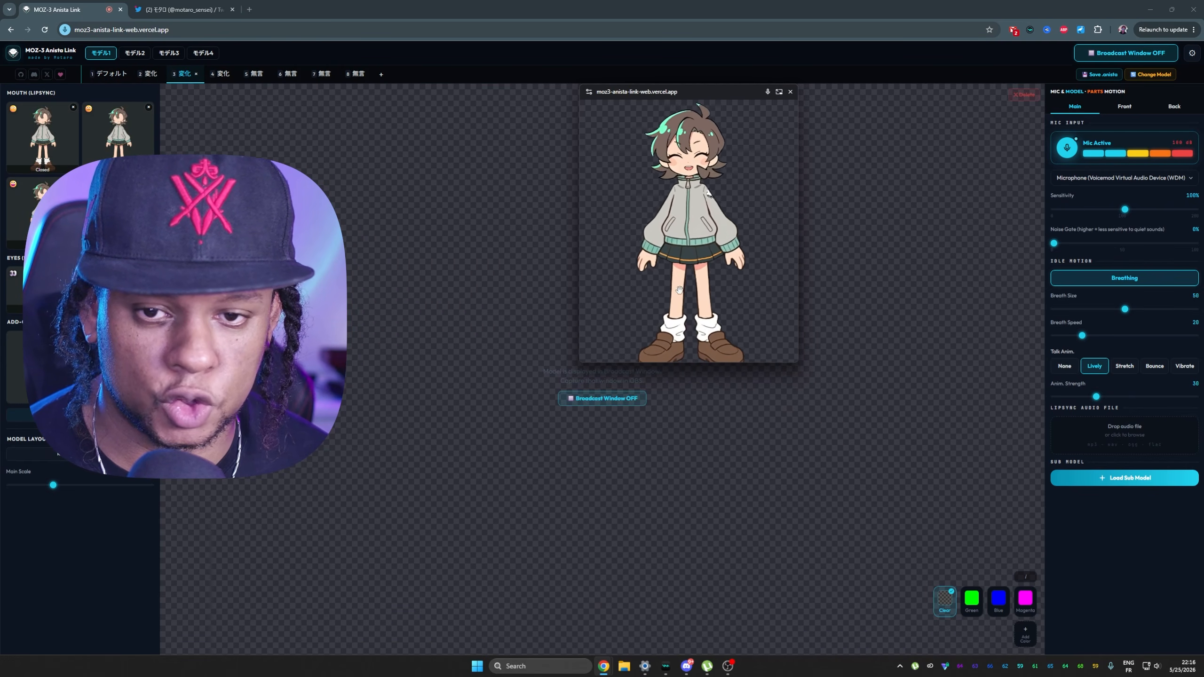
Make the broadcast window slightly taller to fit the avatar, test expressions 1 to 3, and move the window aside.
{"action": "key", "text": "1"}
{"action": "left_click_drag", "start_coordinate": [718, 363], "coordinate": [720, 377]}
{"action": "key", "text": "2"}
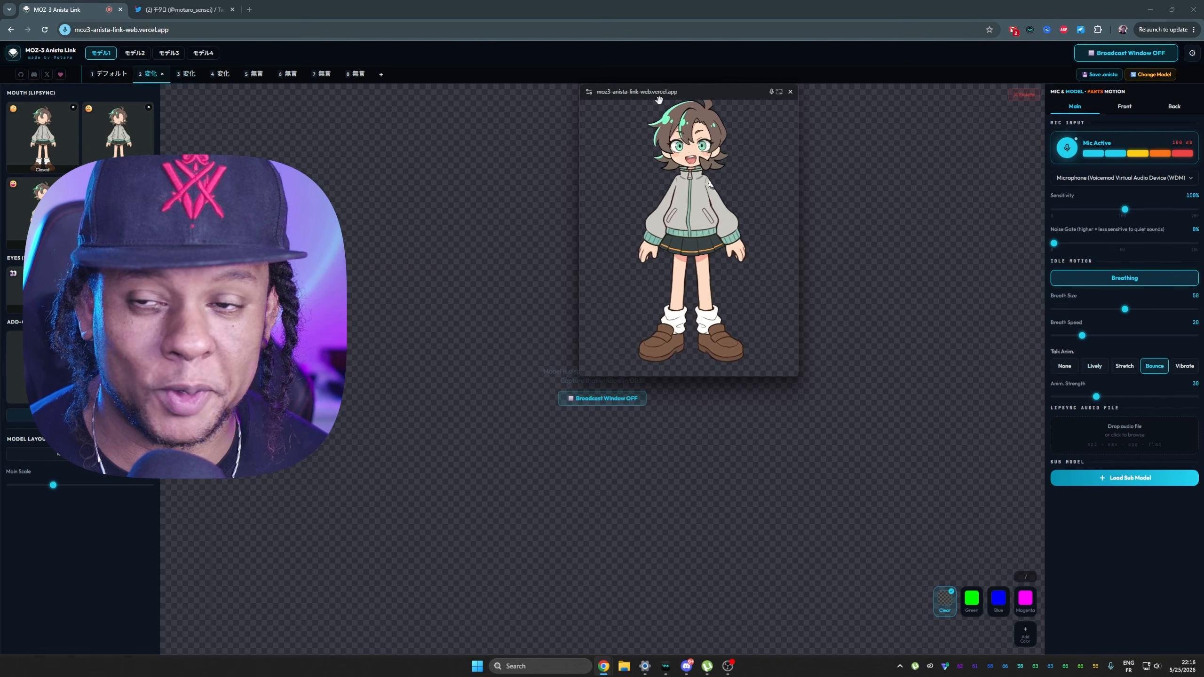
{"action": "key", "text": "3"}
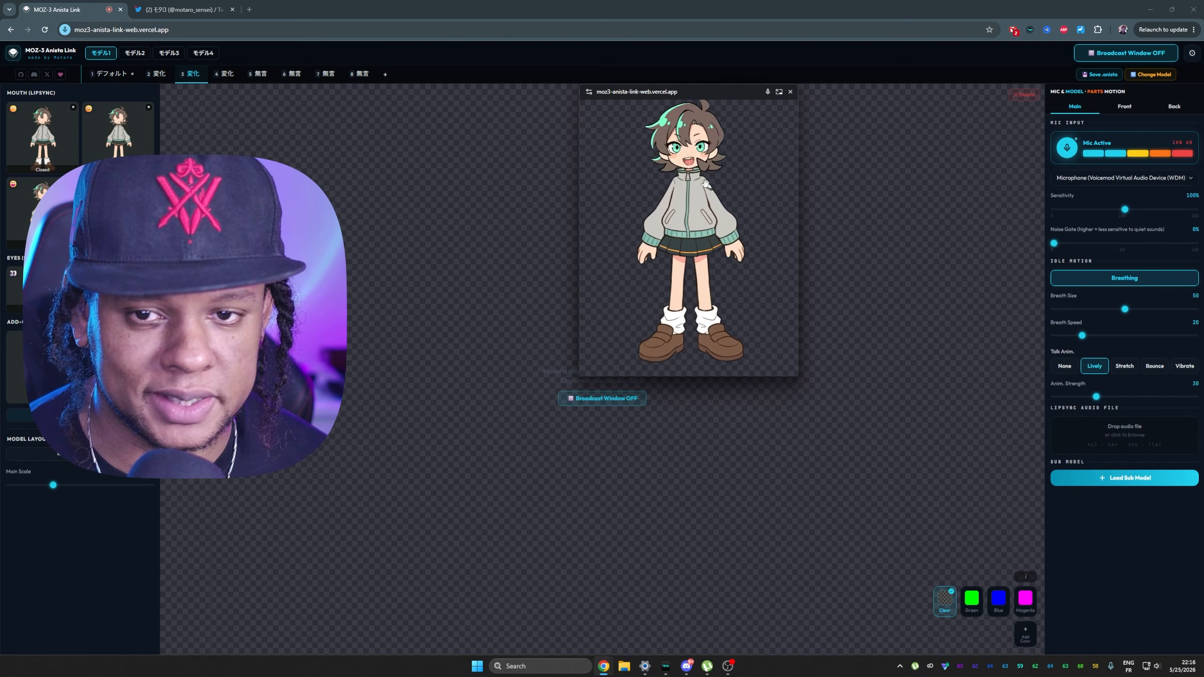
{"action": "key", "text": "1"}
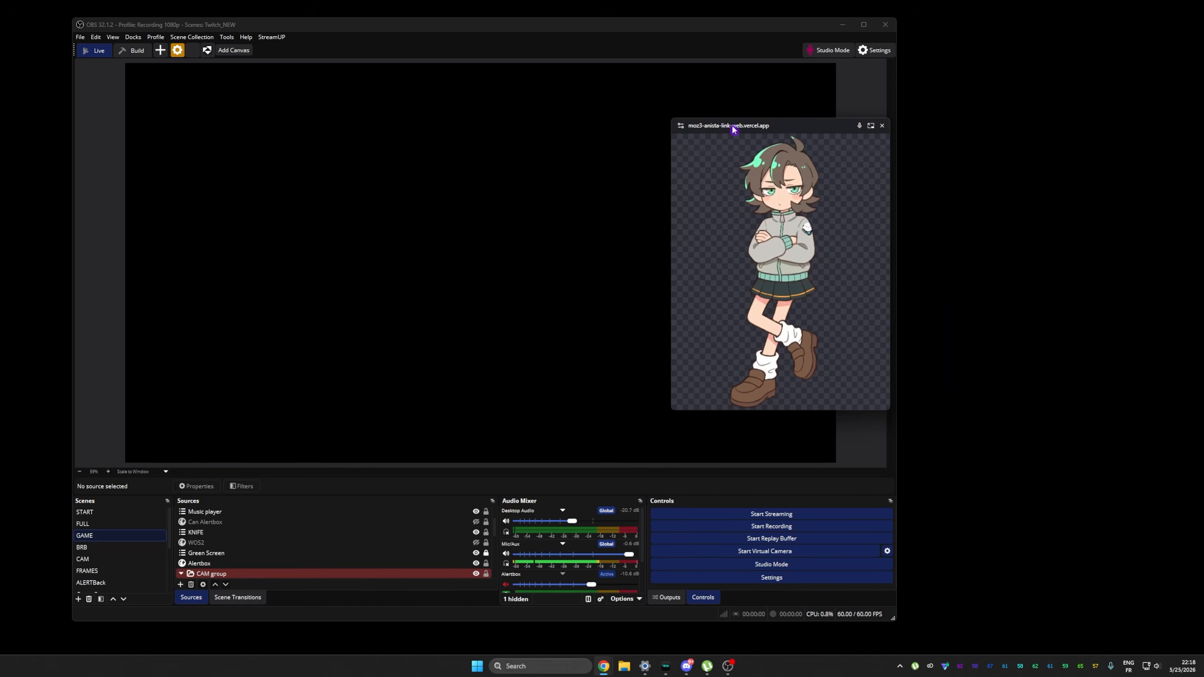
{"action": "left_click_drag", "start_coordinate": [734, 123], "coordinate": [990, 130]}
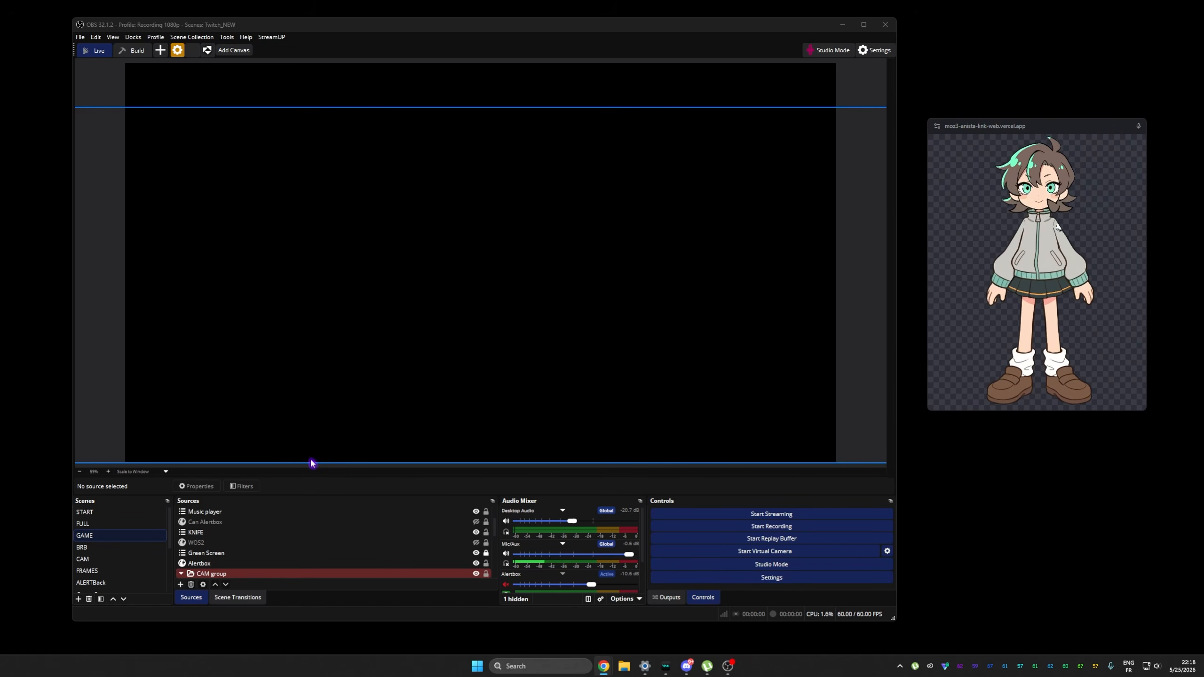
In OBS, add a Window Capture source named "PNG web" to the GAME scene, capturing the chrome.exe MOZ-3 Anista Link window.
{"action": "left_click", "coordinate": [306, 537]}
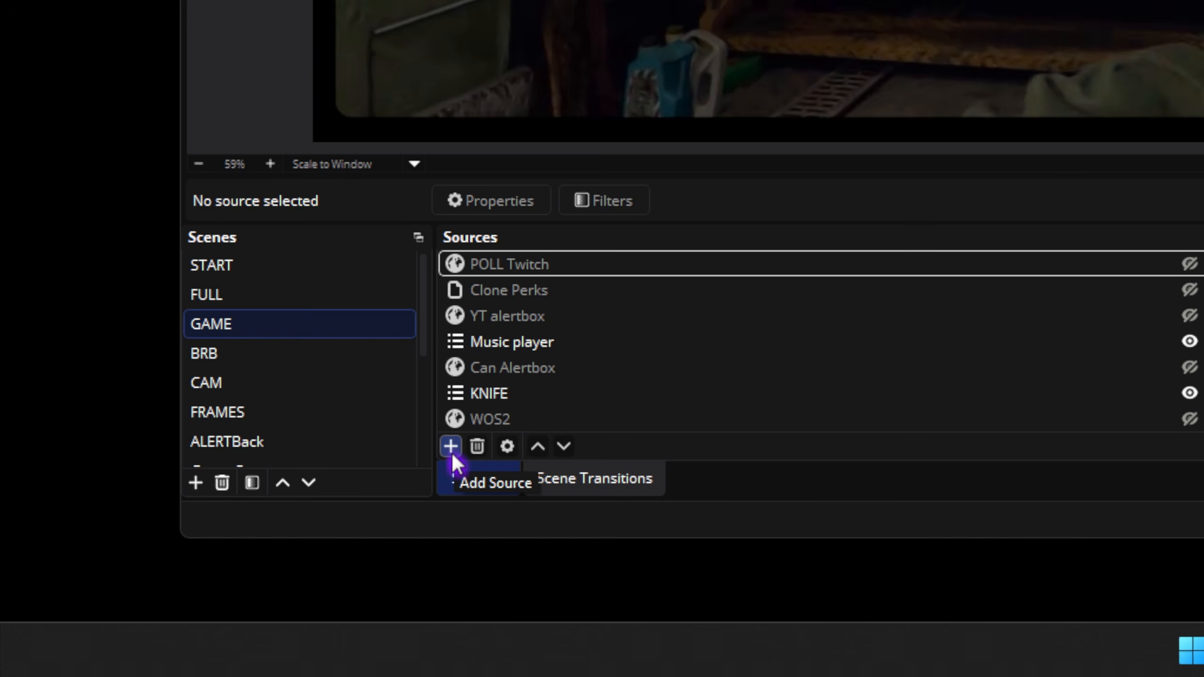
{"action": "left_click", "coordinate": [451, 454]}
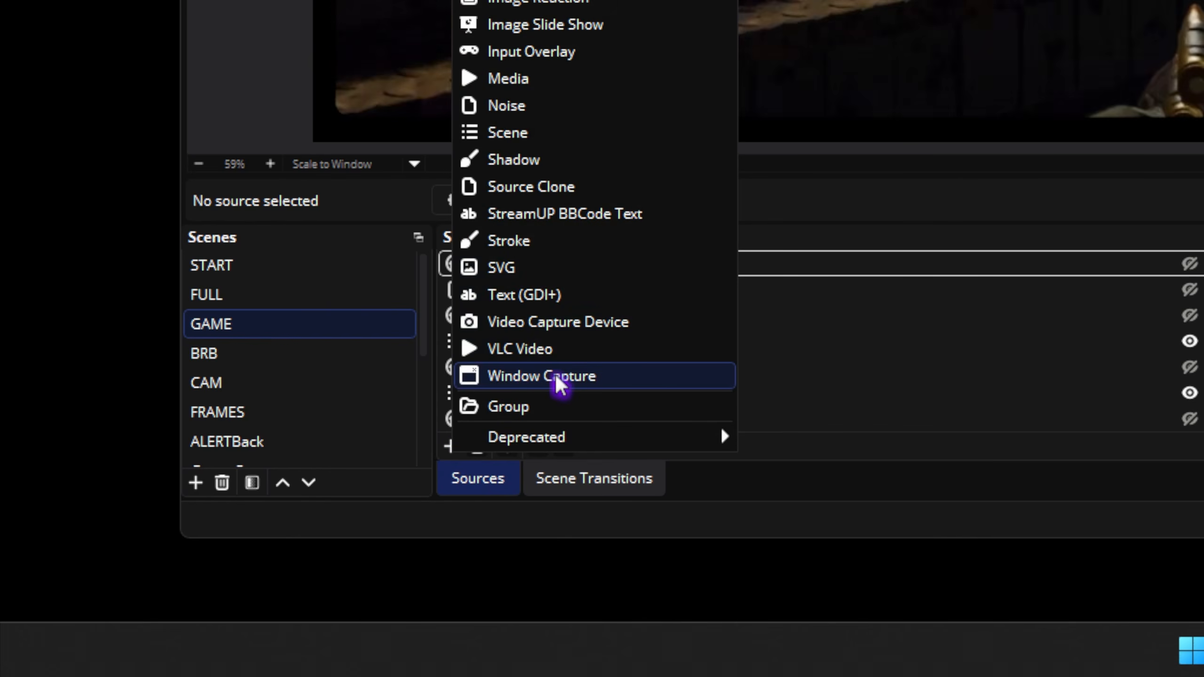
{"action": "left_click", "coordinate": [533, 385]}
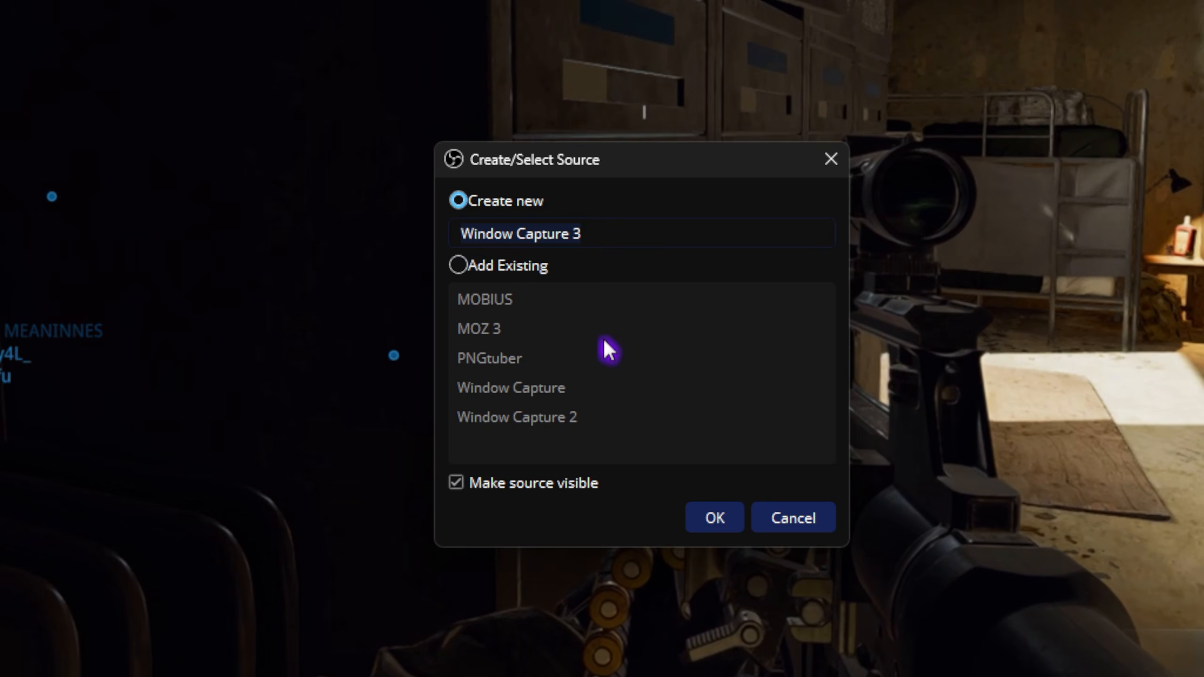
{"action": "type", "text": "PNG "}
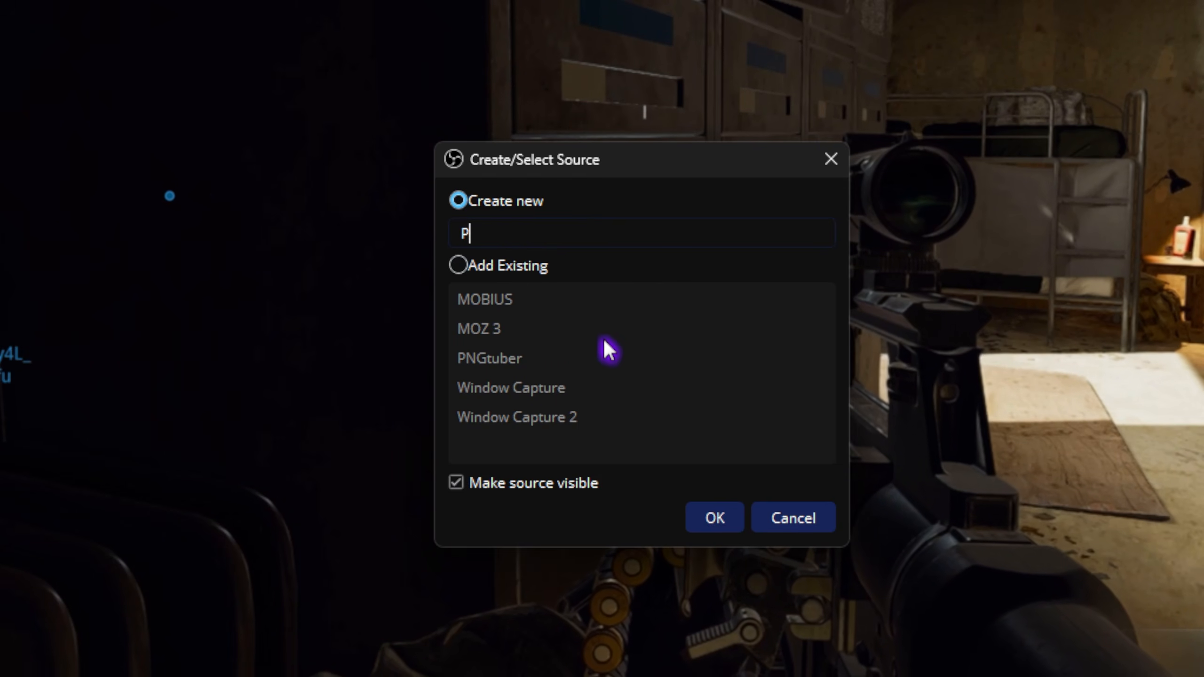
{"action": "type", "text": "web"}
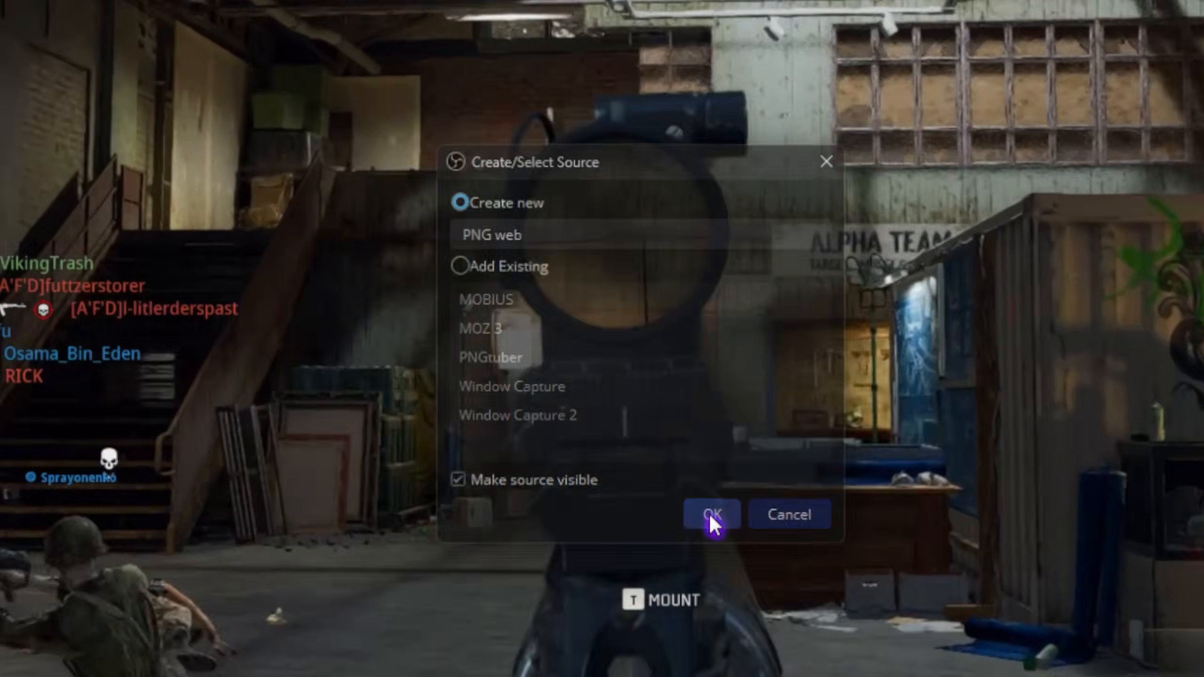
{"action": "left_click", "coordinate": [709, 515]}
{"action": "left_click", "coordinate": [712, 380]}
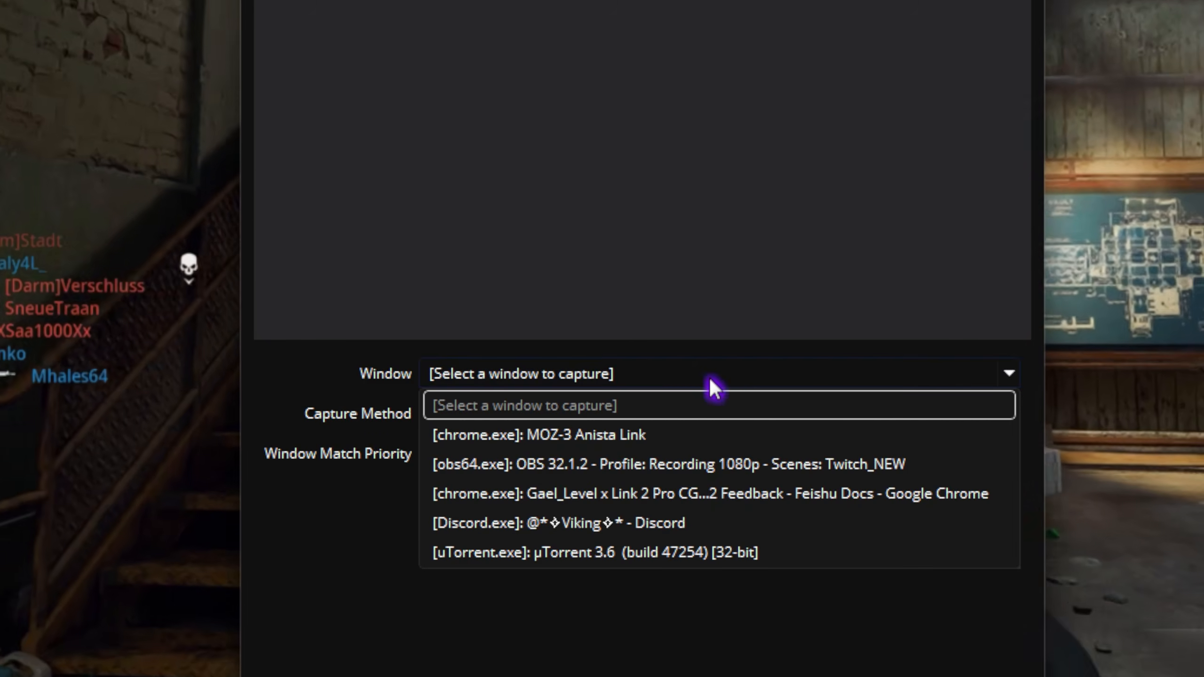
{"action": "left_click", "coordinate": [609, 438]}
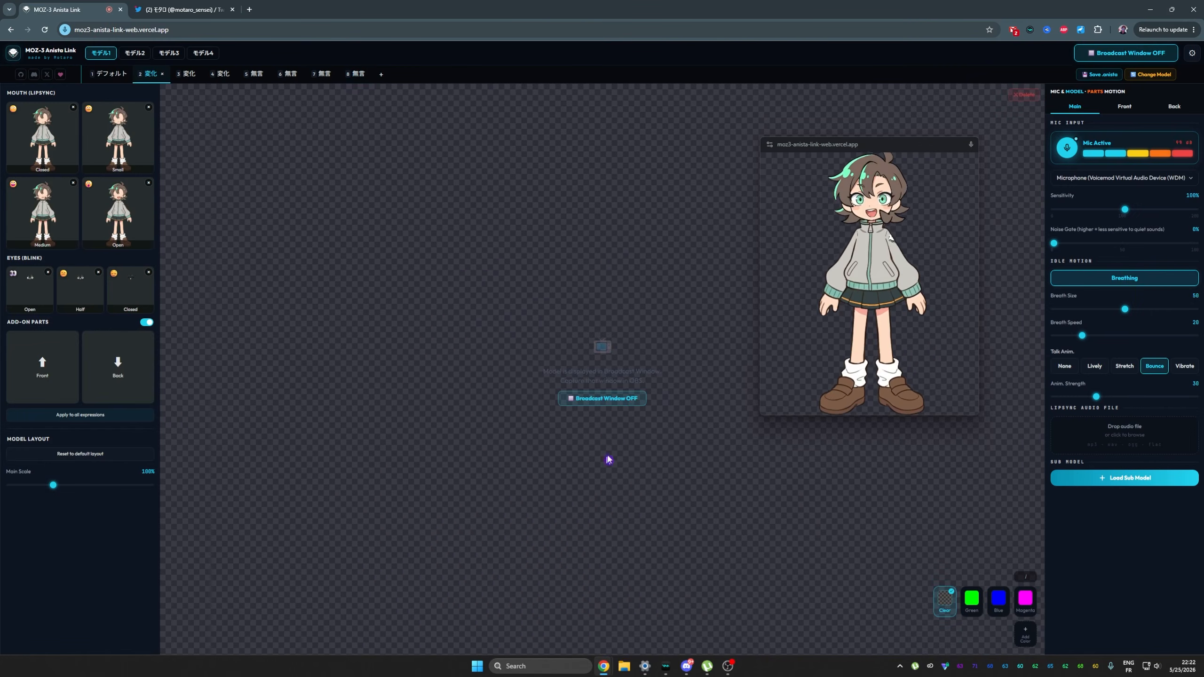
Back in MOZ-3 Anista Link, try the green avatar background and set it to blue.
{"action": "left_click", "coordinate": [974, 600]}
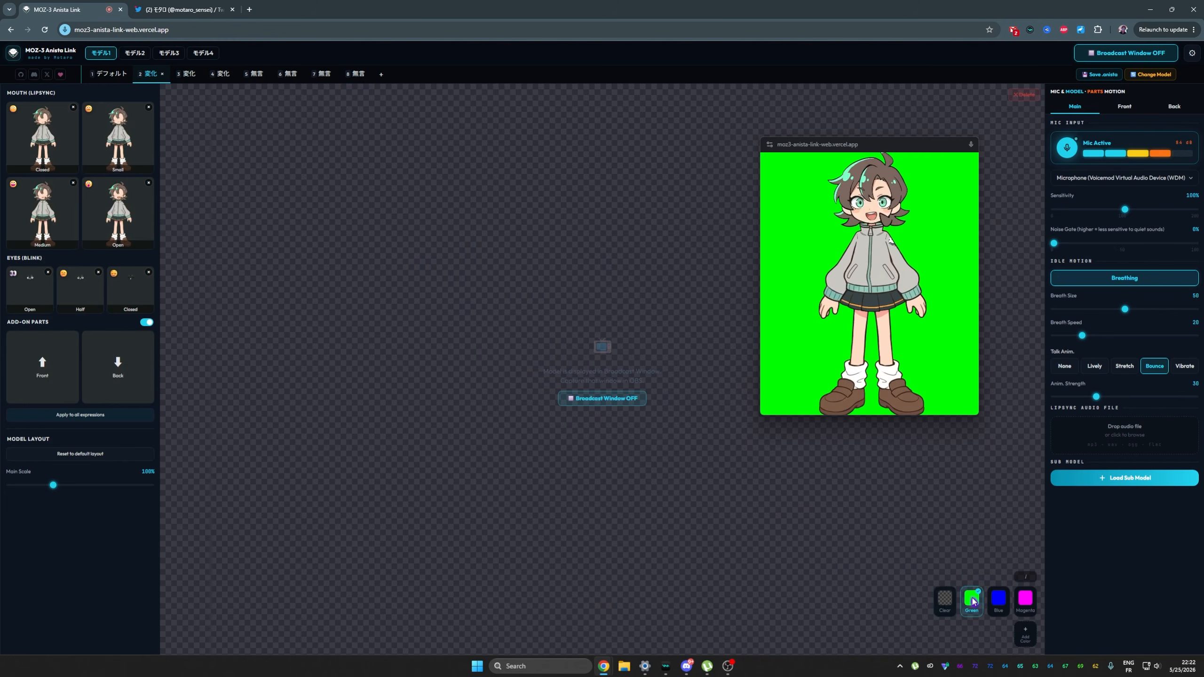
{"action": "left_click", "coordinate": [1005, 605]}
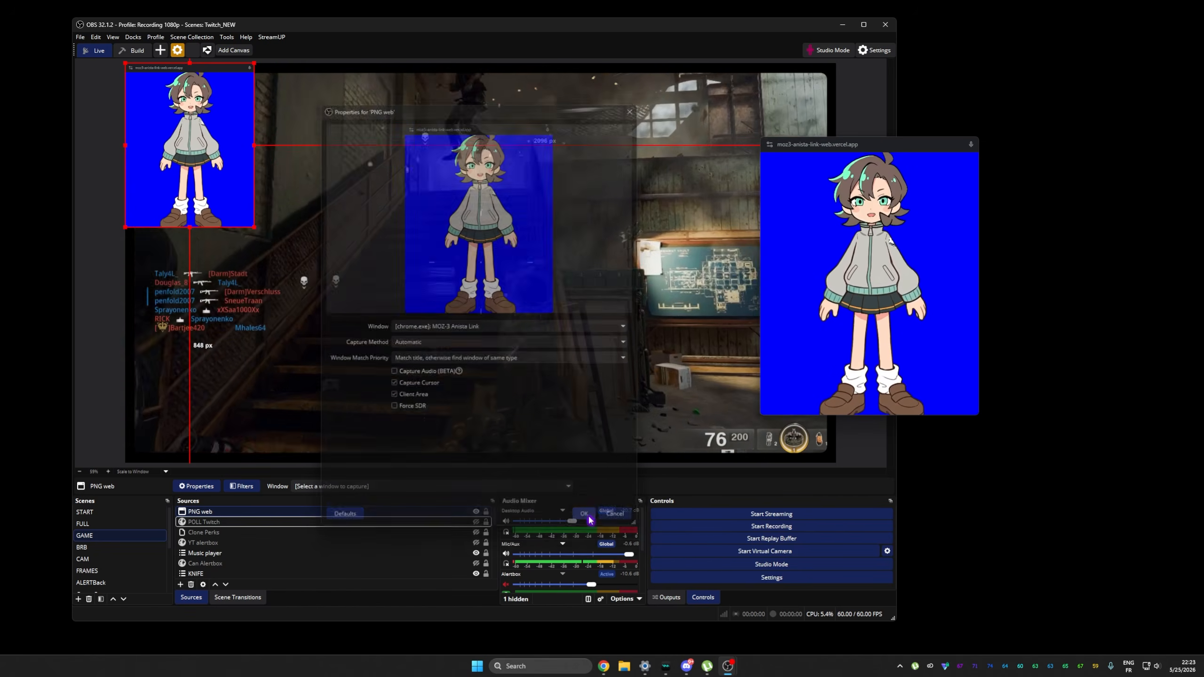
Move the PNG web source into the lower-left area of the preview and crop its upper edge to hide the browser title bar.
{"action": "left_click_drag", "start_coordinate": [181, 139], "coordinate": [304, 324]}
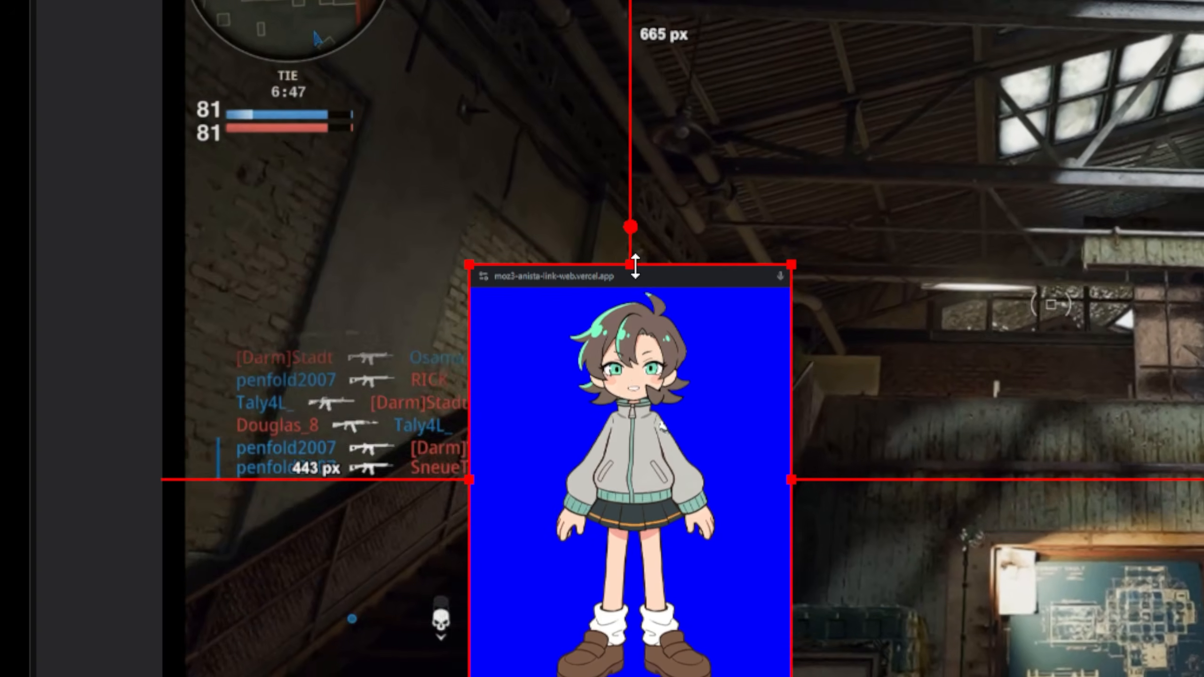
{"action": "left_click_drag", "start_coordinate": [313, 248], "coordinate": [313, 249]}
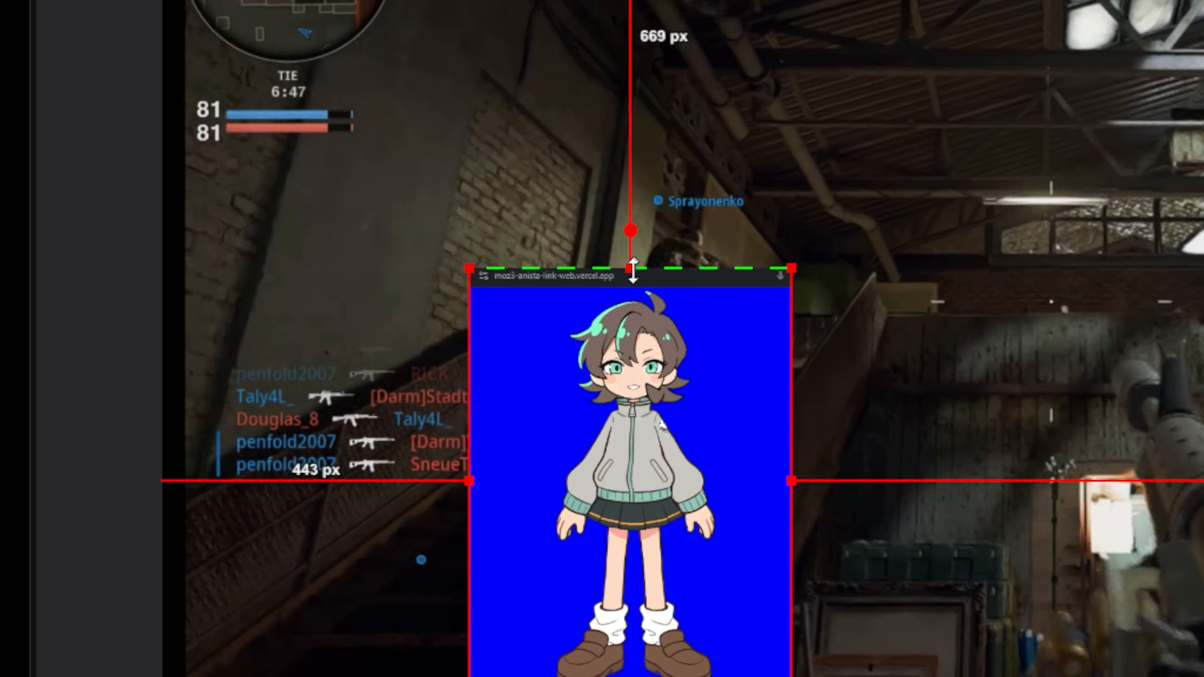
{"action": "left_click_drag", "start_coordinate": [633, 270], "coordinate": [632, 297]}
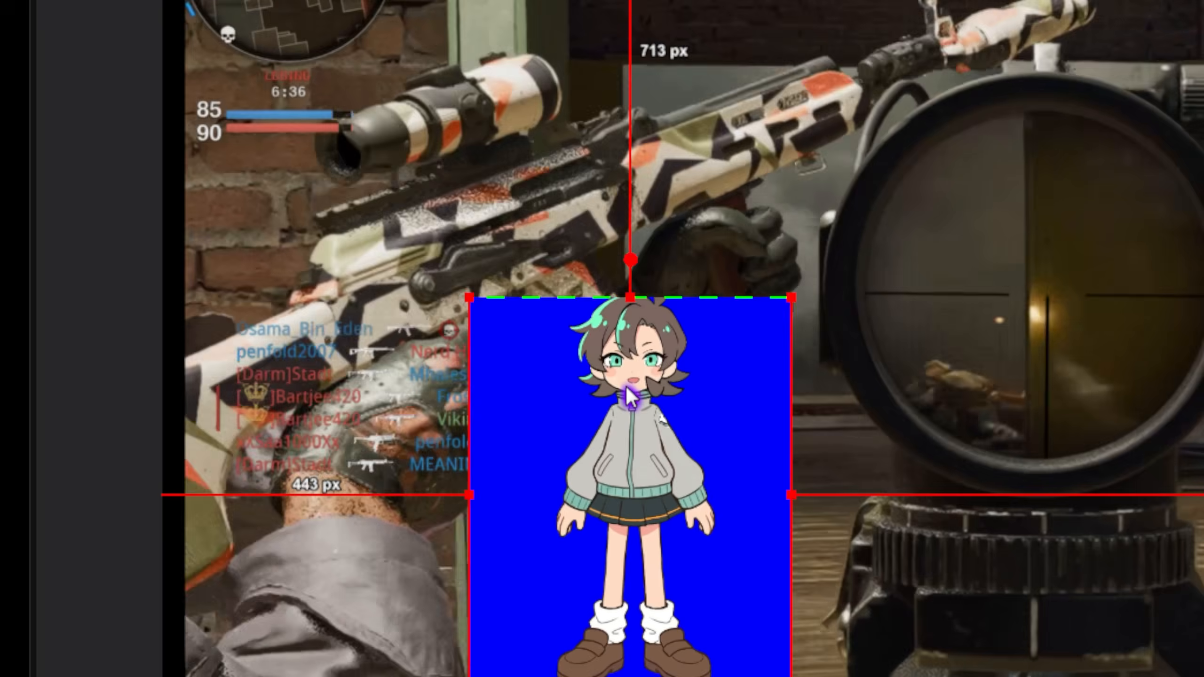
Add a Color Key filter to the PNG web source with key color type Blue and similarity 416.
{"action": "right_click", "coordinate": [483, 429]}
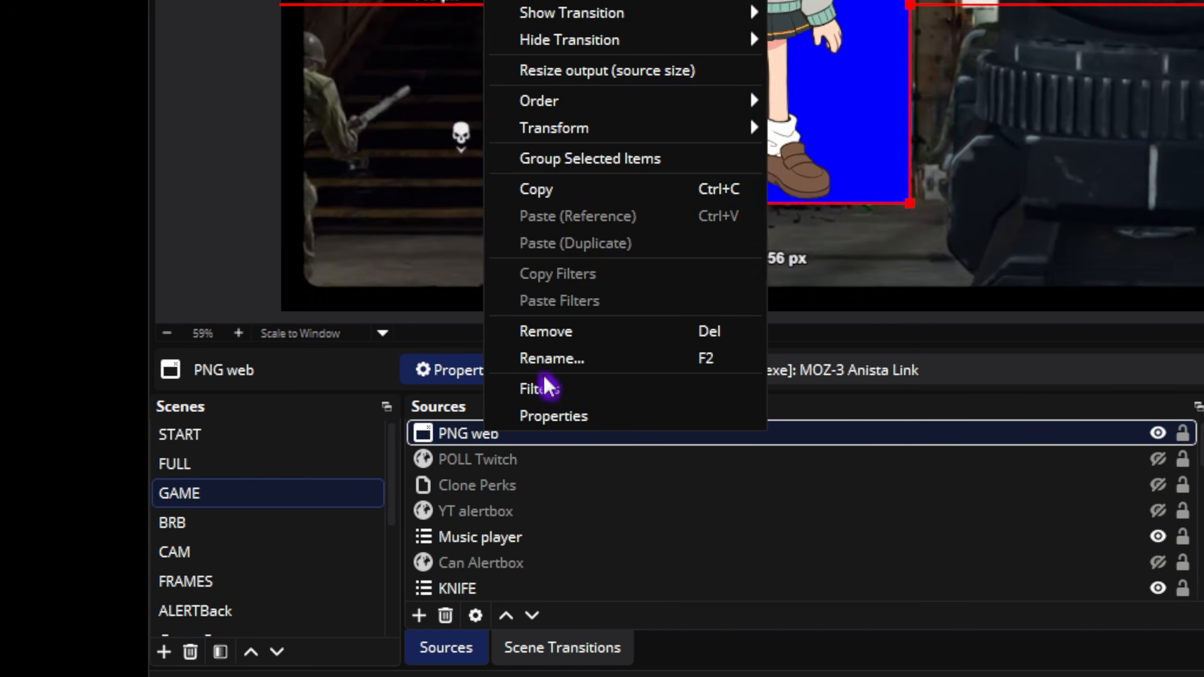
{"action": "left_click", "coordinate": [546, 391]}
{"action": "left_click", "coordinate": [686, 361]}
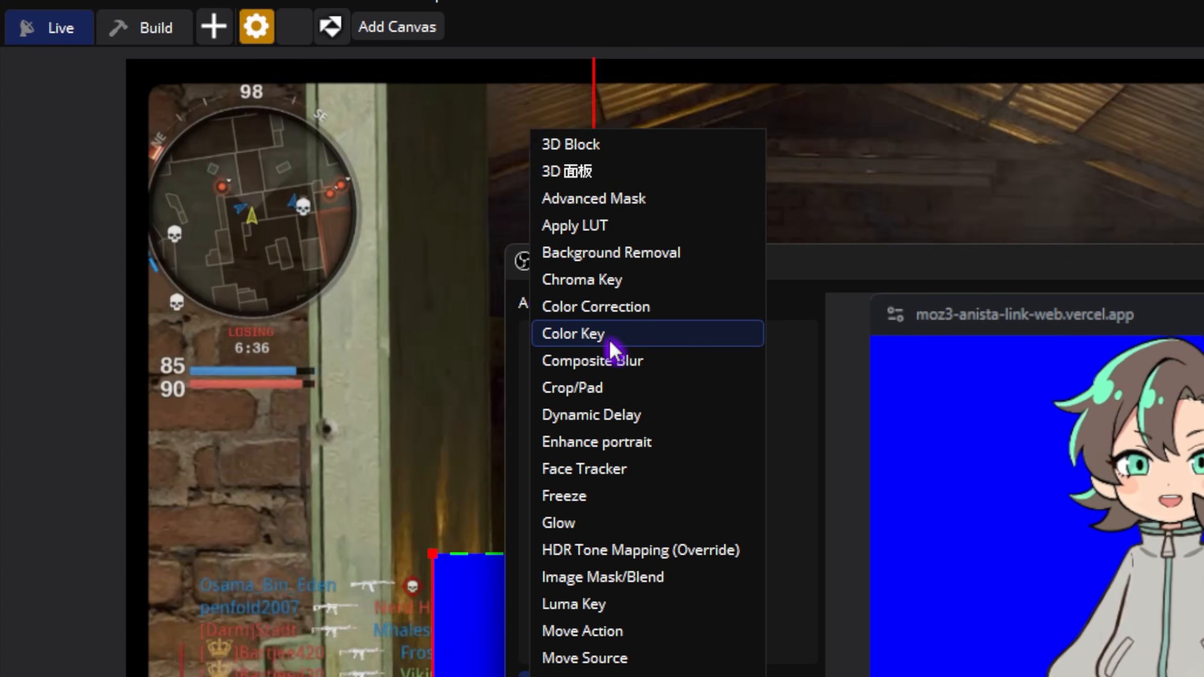
{"action": "left_click", "coordinate": [610, 341]}
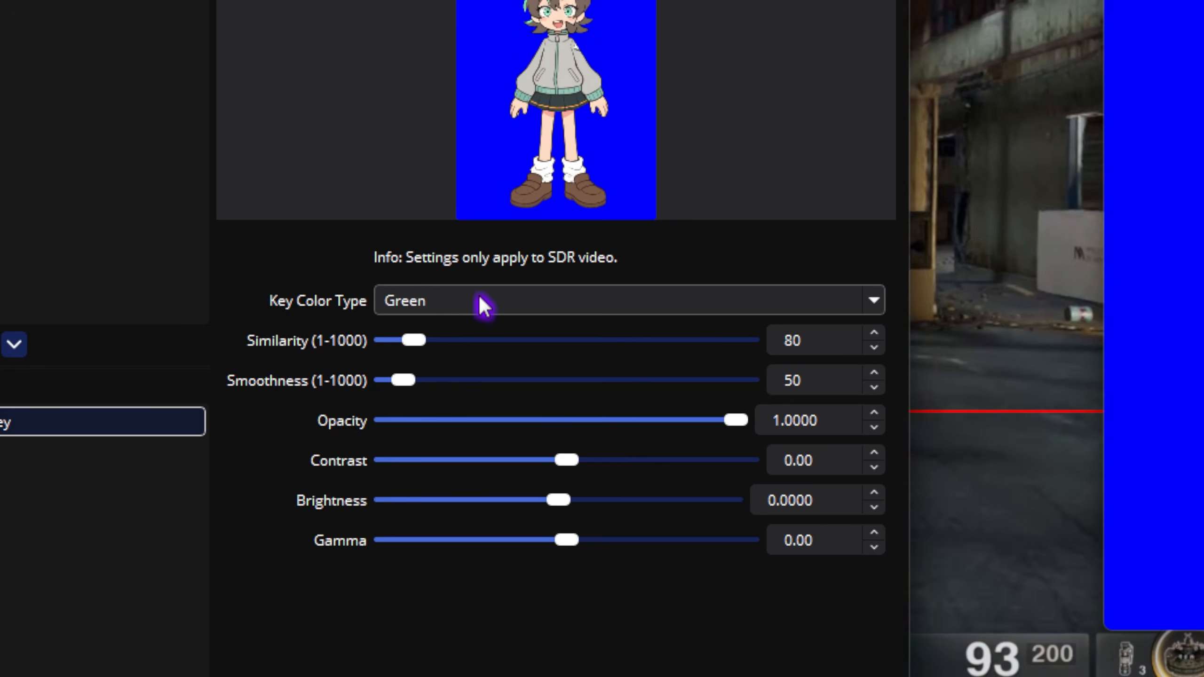
{"action": "left_click", "coordinate": [480, 301]}
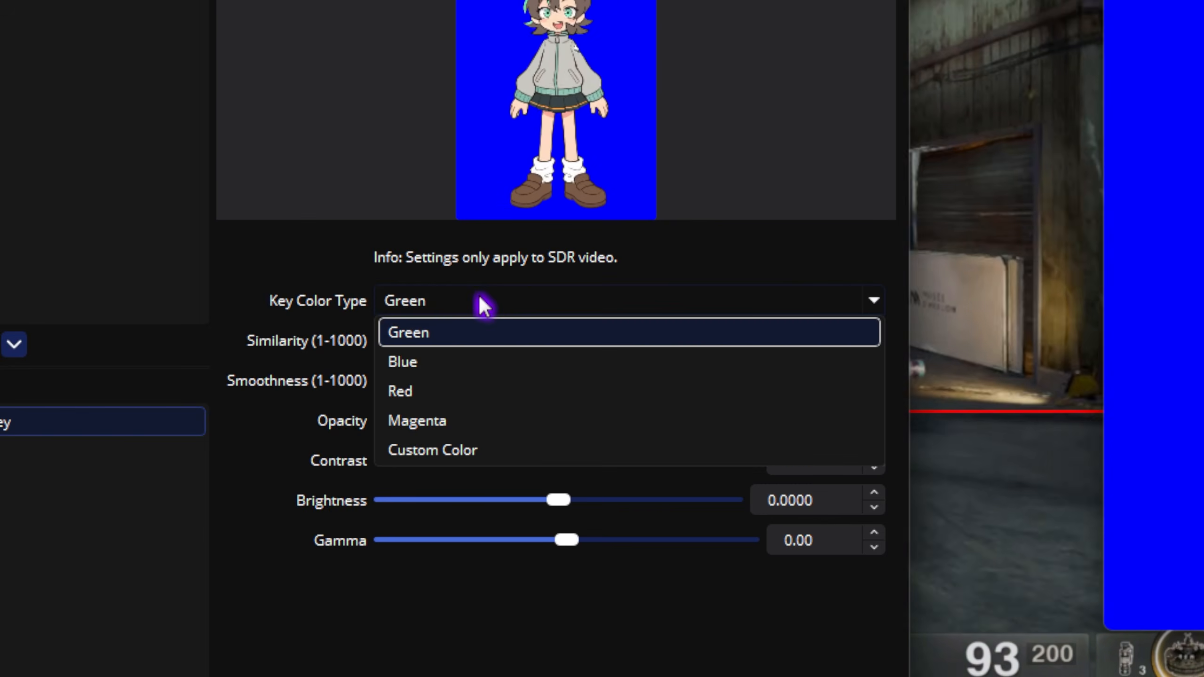
{"action": "left_click", "coordinate": [458, 363]}
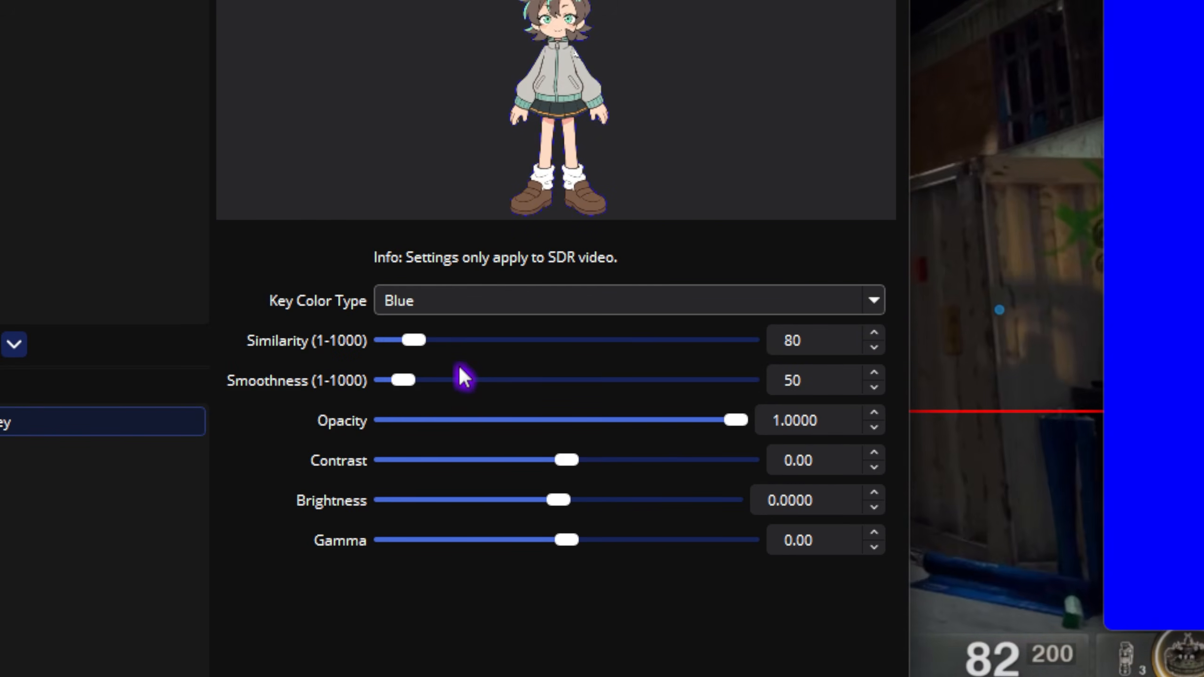
{"action": "left_click_drag", "start_coordinate": [417, 340], "coordinate": [535, 341]}
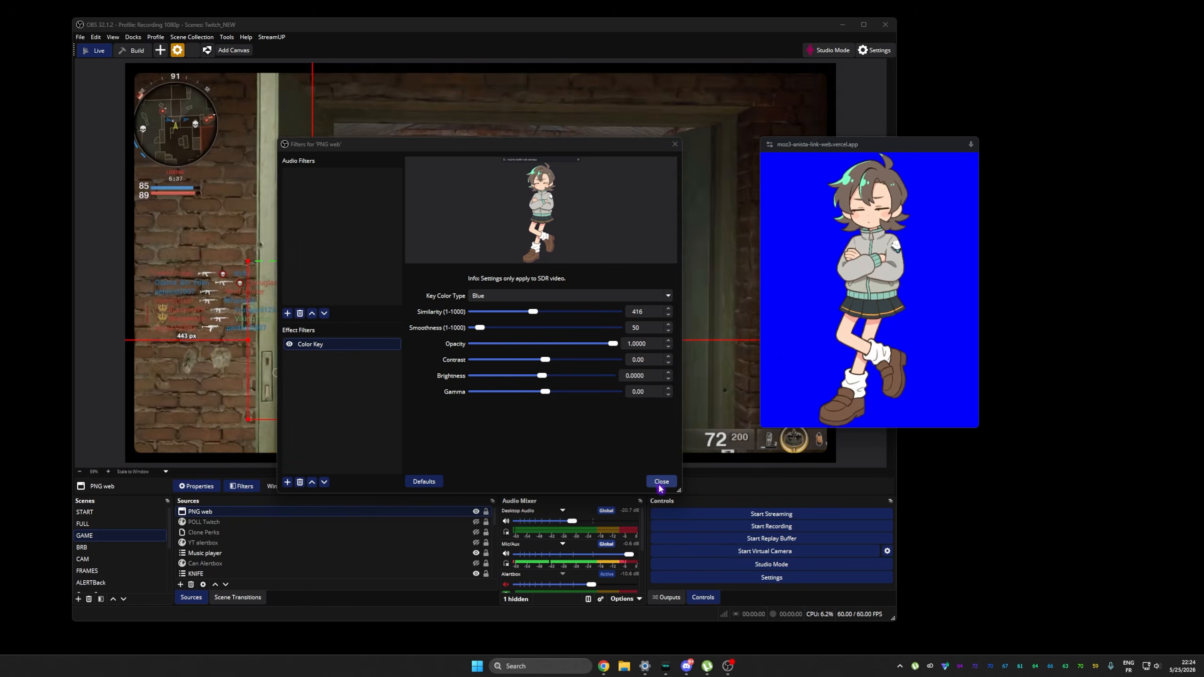
{"action": "left_click", "coordinate": [662, 482]}
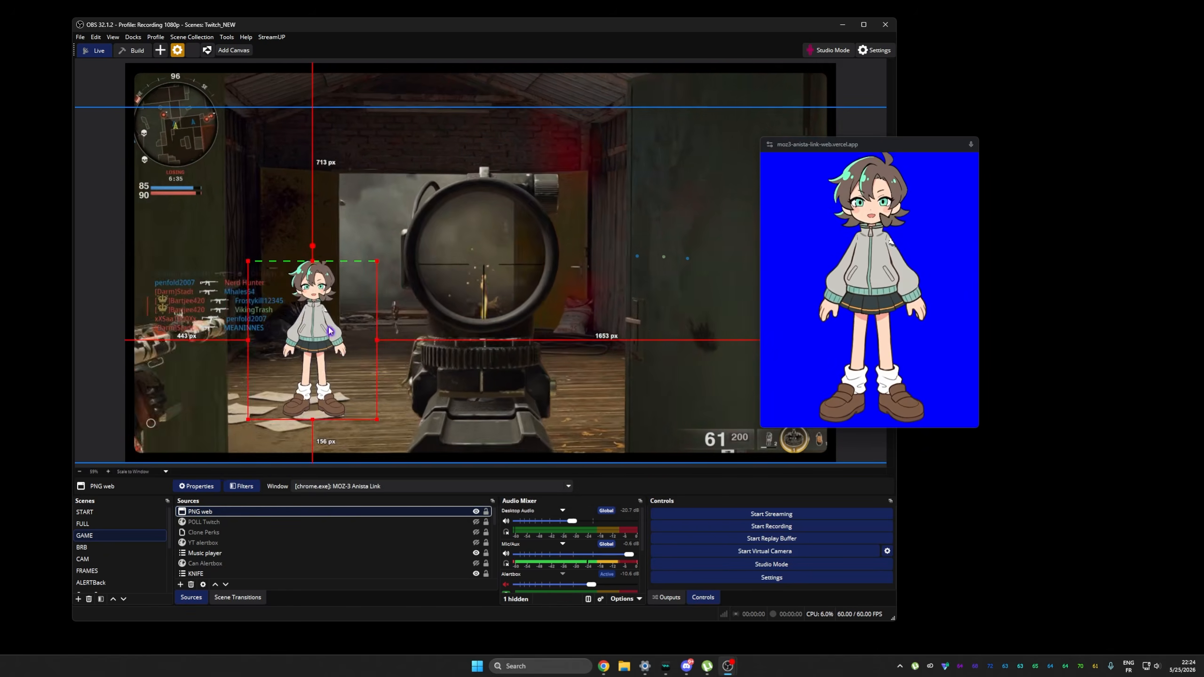
Enlarge the PNG web avatar and place it in the lower-left corner of the scene with its legs beyond the canvas edge.
{"action": "left_click_drag", "start_coordinate": [322, 332], "coordinate": [242, 435]}
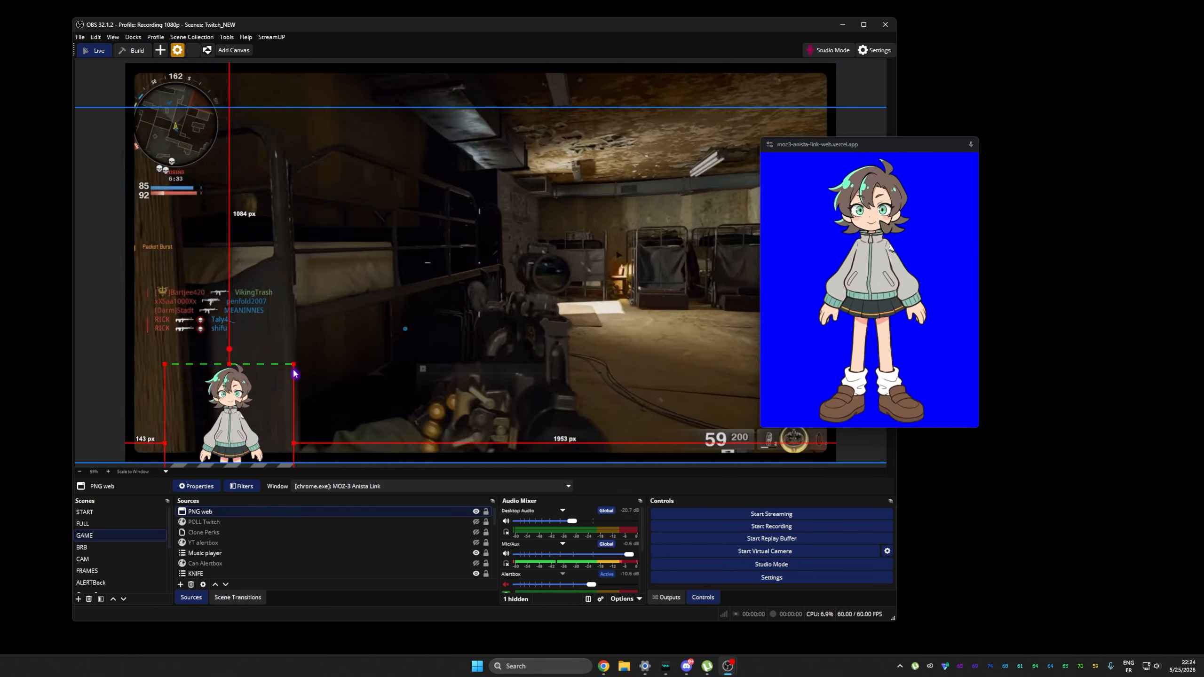
{"action": "left_click_drag", "start_coordinate": [294, 365], "coordinate": [382, 255]}
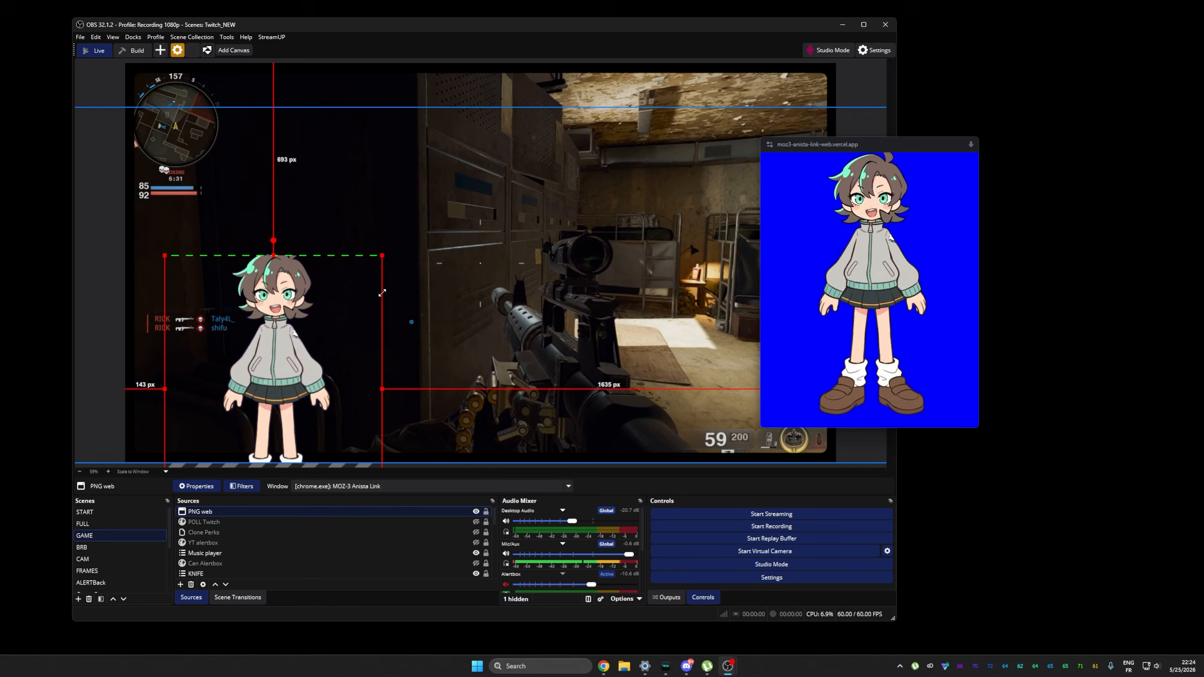
{"action": "left_click_drag", "start_coordinate": [294, 343], "coordinate": [188, 432]}
{"action": "left_click", "coordinate": [114, 118]}
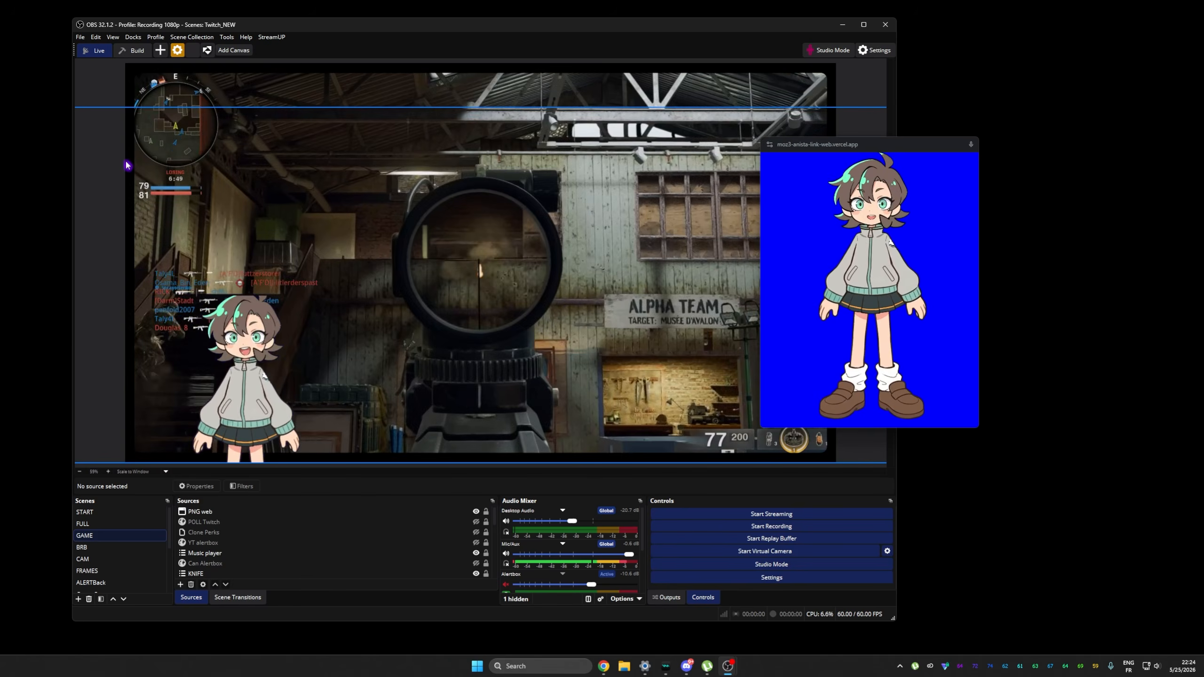
Try moving the broadcast window off the visible desktop and back beside OBS, and close it.
{"action": "left_click_drag", "start_coordinate": [879, 147], "coordinate": [1203, 152]}
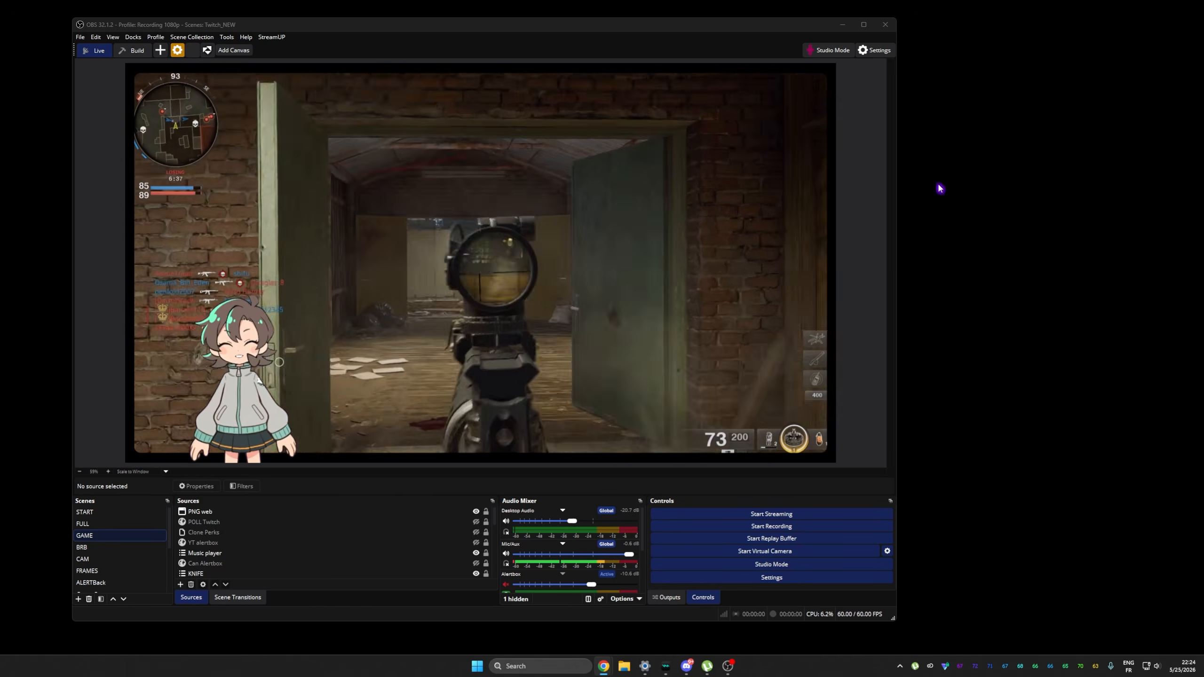
{"action": "left_click_drag", "start_coordinate": [1203, 152], "coordinate": [896, 160]}
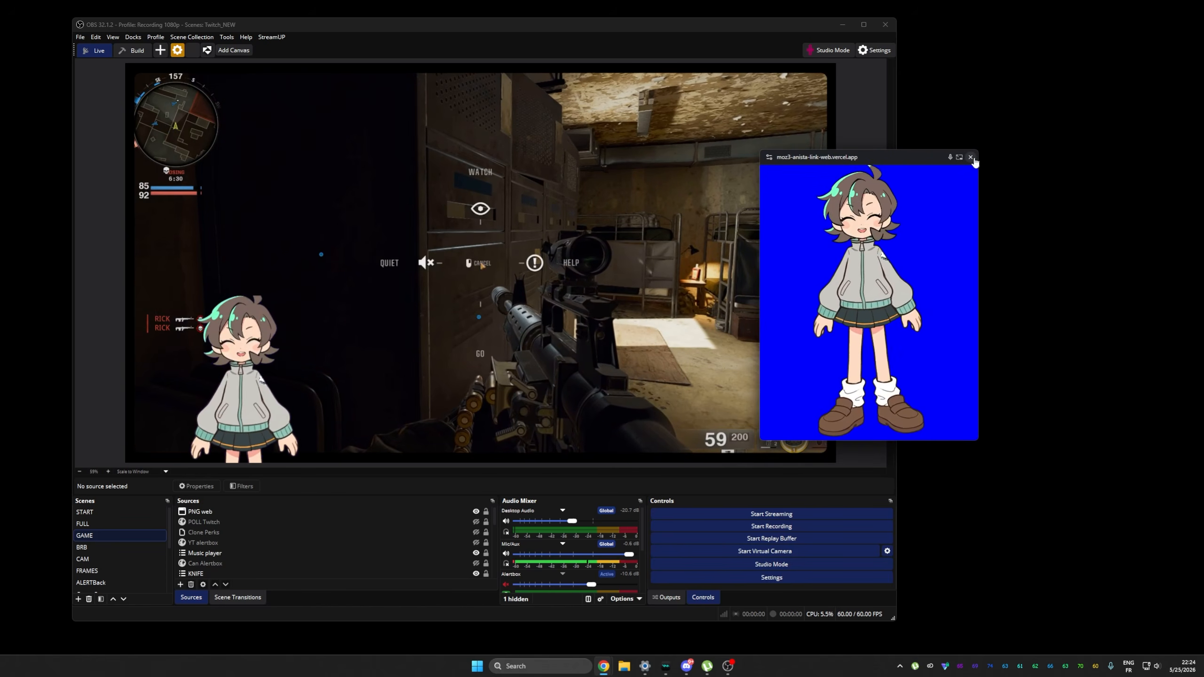
{"action": "left_click", "coordinate": [971, 157]}
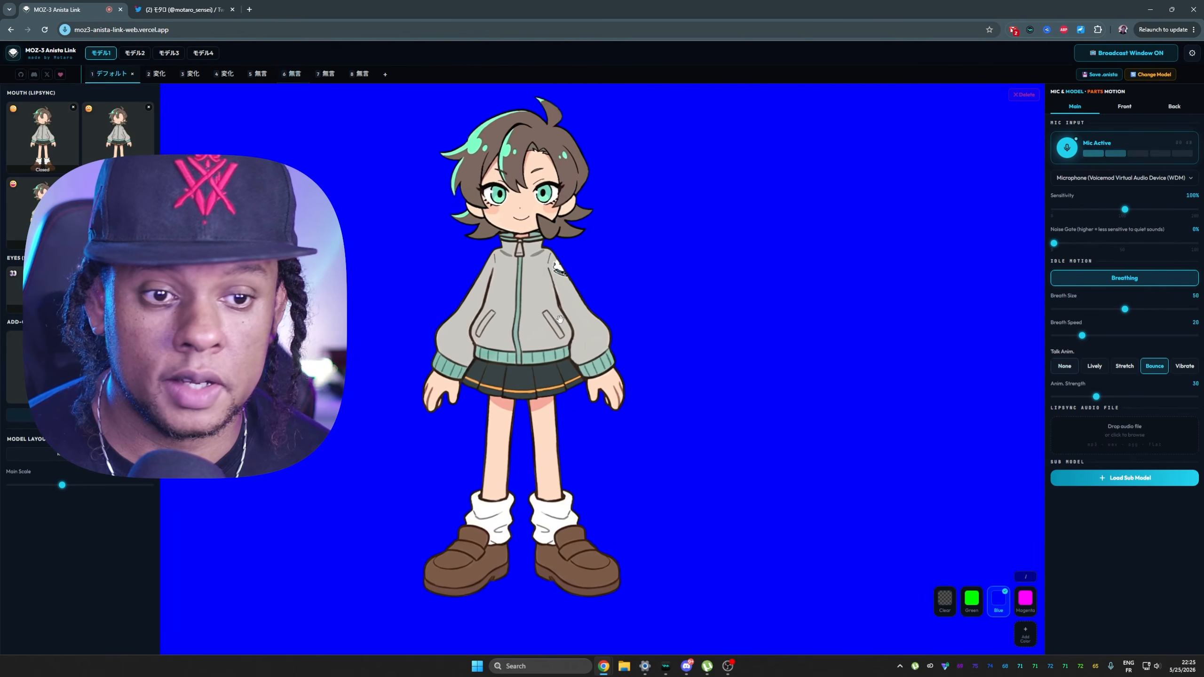
In MOZ-3 Anista Link, reposition the avatar on the blue canvas while testing expressions 1, 2, 3 and 5.
{"action": "left_click_drag", "start_coordinate": [560, 319], "coordinate": [637, 348]}
{"action": "key", "text": "1"}
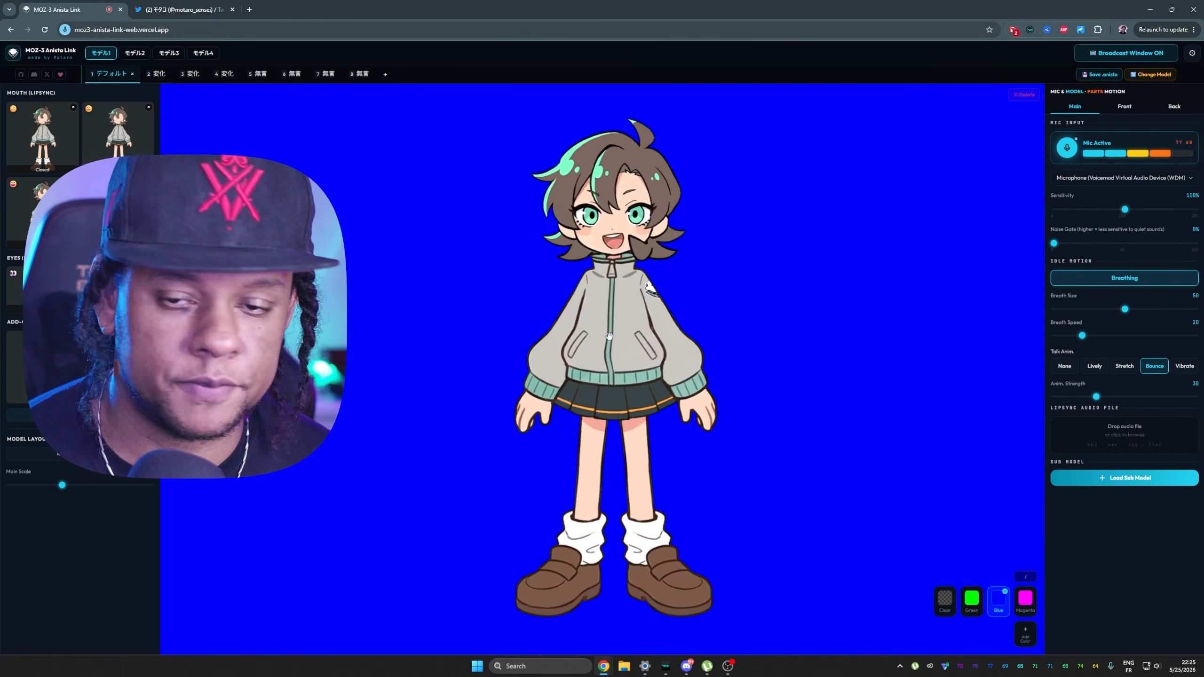
{"action": "key", "text": "2"}
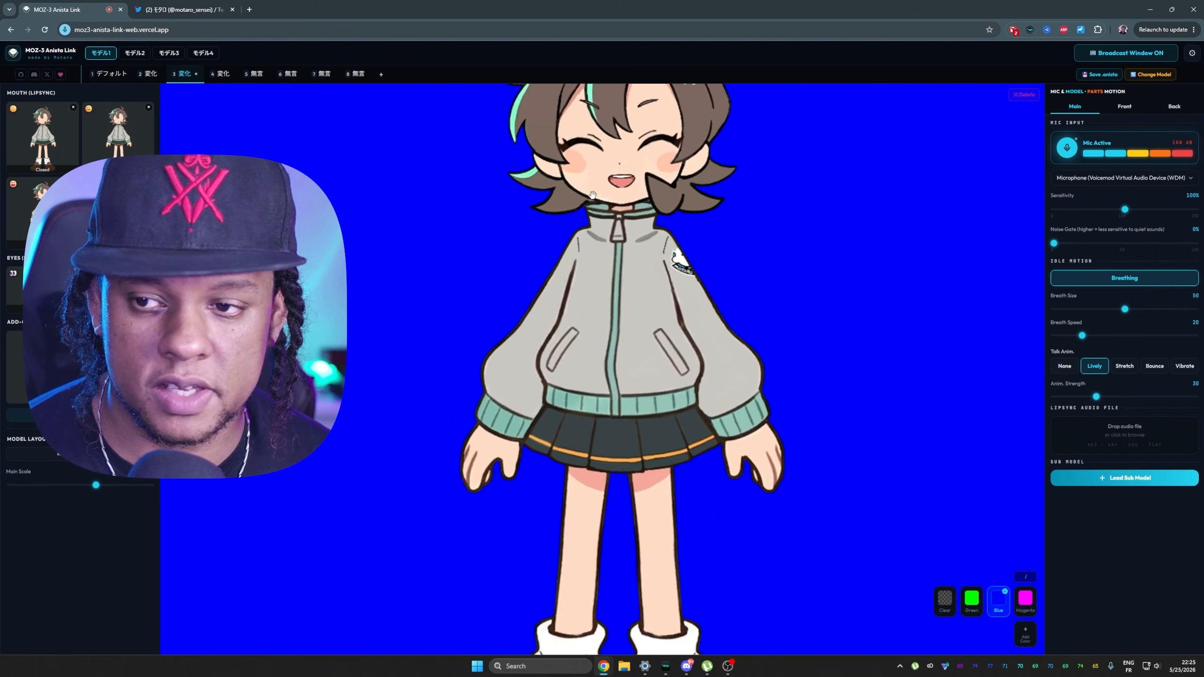
{"action": "left_click_drag", "start_coordinate": [608, 204], "coordinate": [596, 303]}
{"action": "key", "text": "3"}
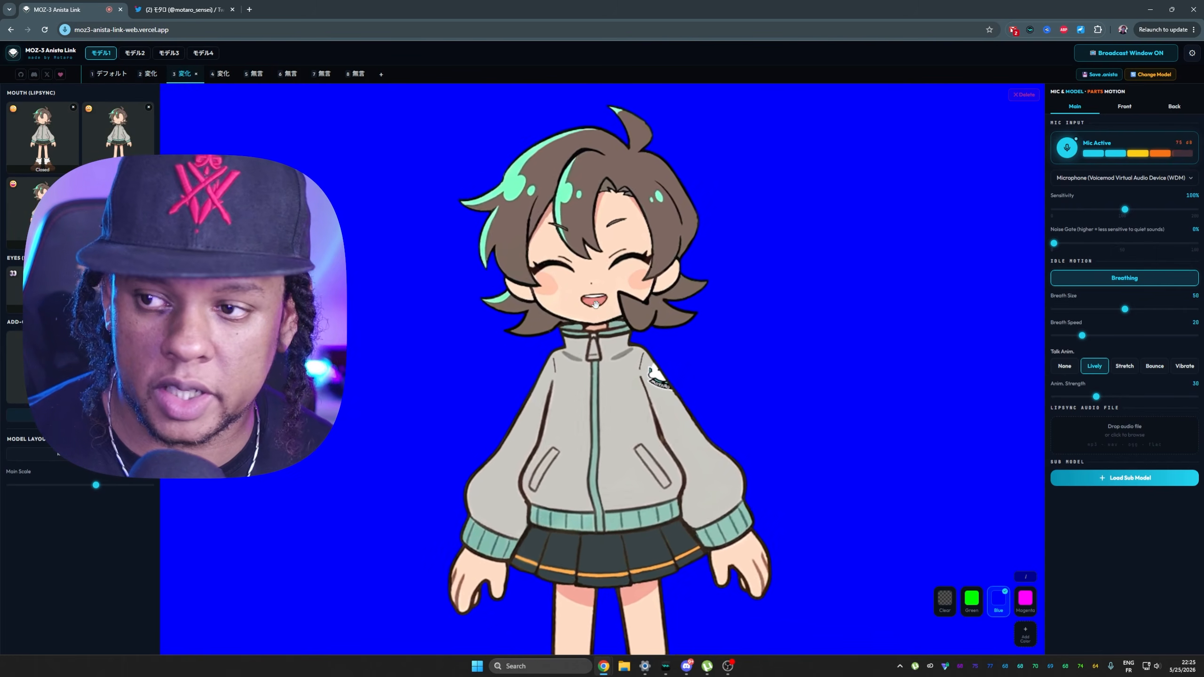
{"action": "key", "text": "2"}
{"action": "key", "text": "5"}
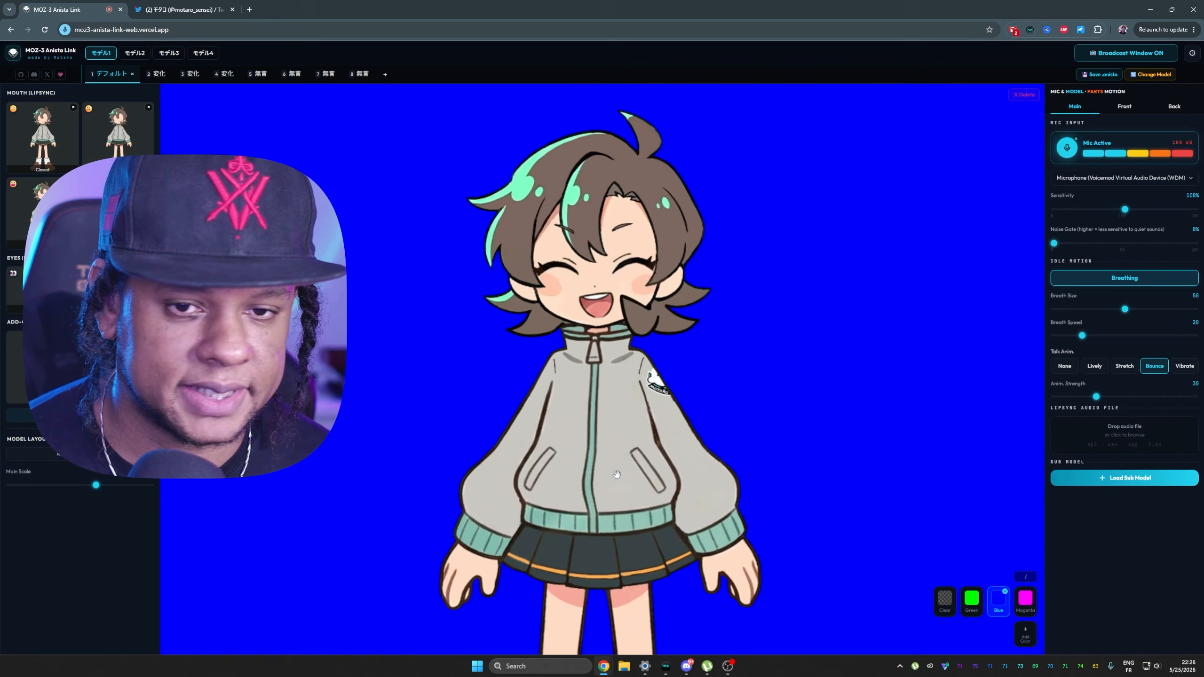
Switch repeatedly between avatar expressions 1 to 4 to examine their faces and talking animations.
{"action": "key", "text": "4"}
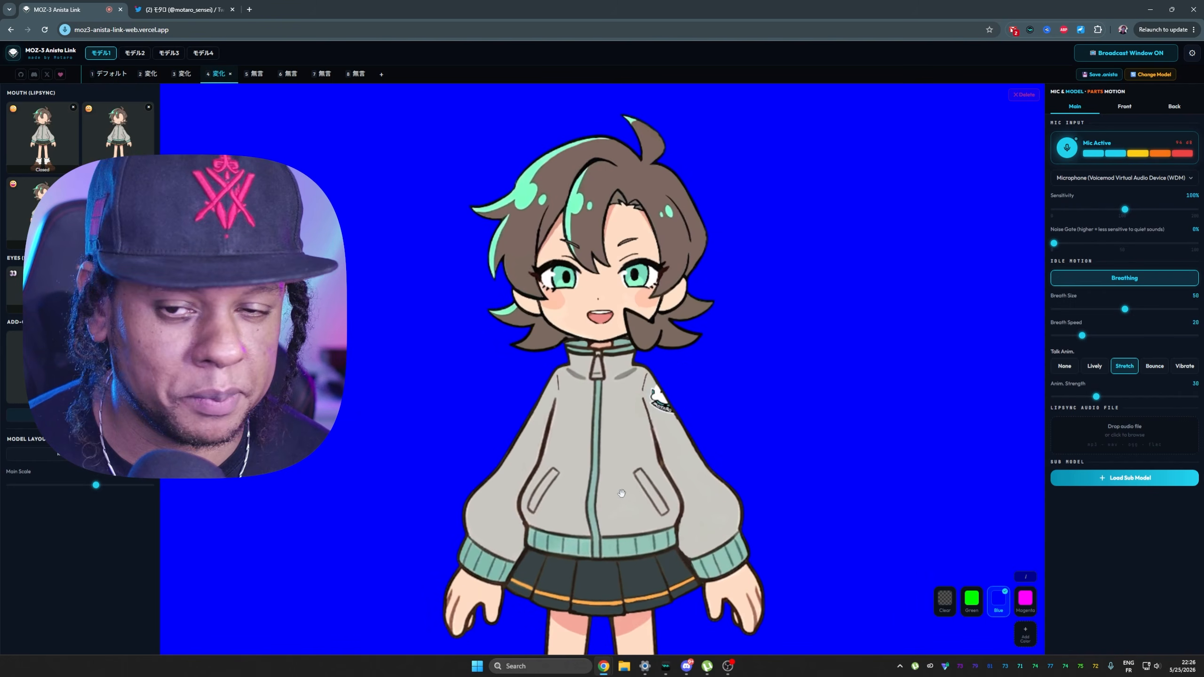
{"action": "key", "text": "1"}
{"action": "key", "text": "3"}
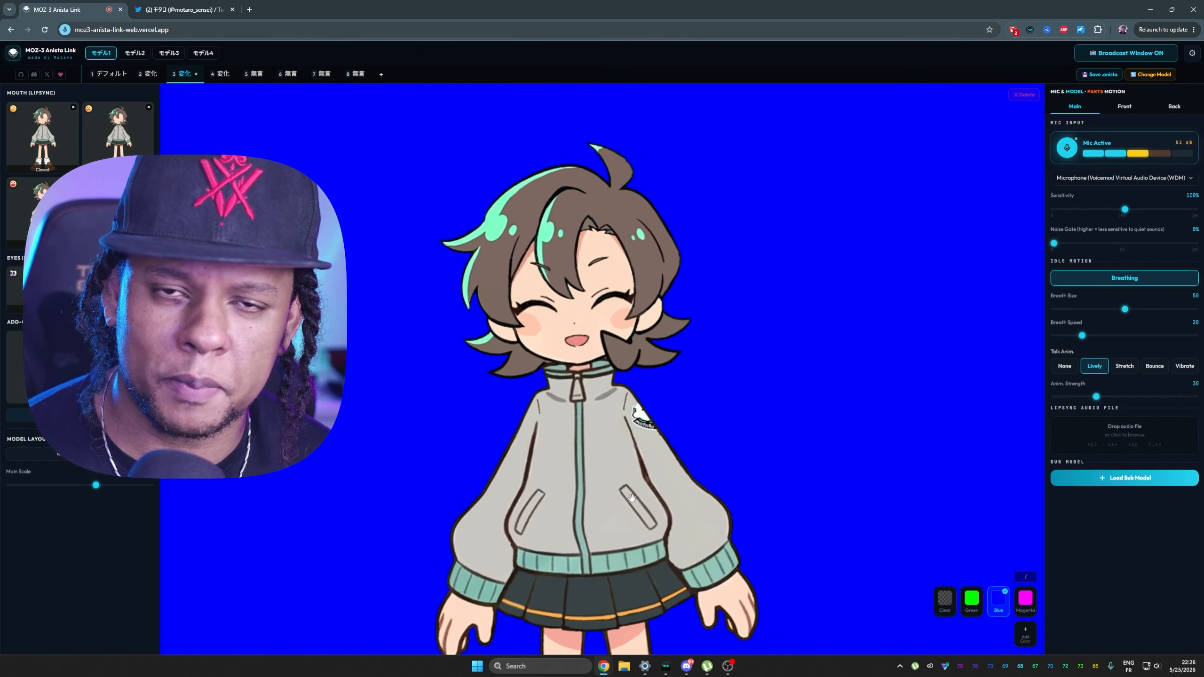
{"action": "key", "text": "4"}
{"action": "key", "text": "3"}
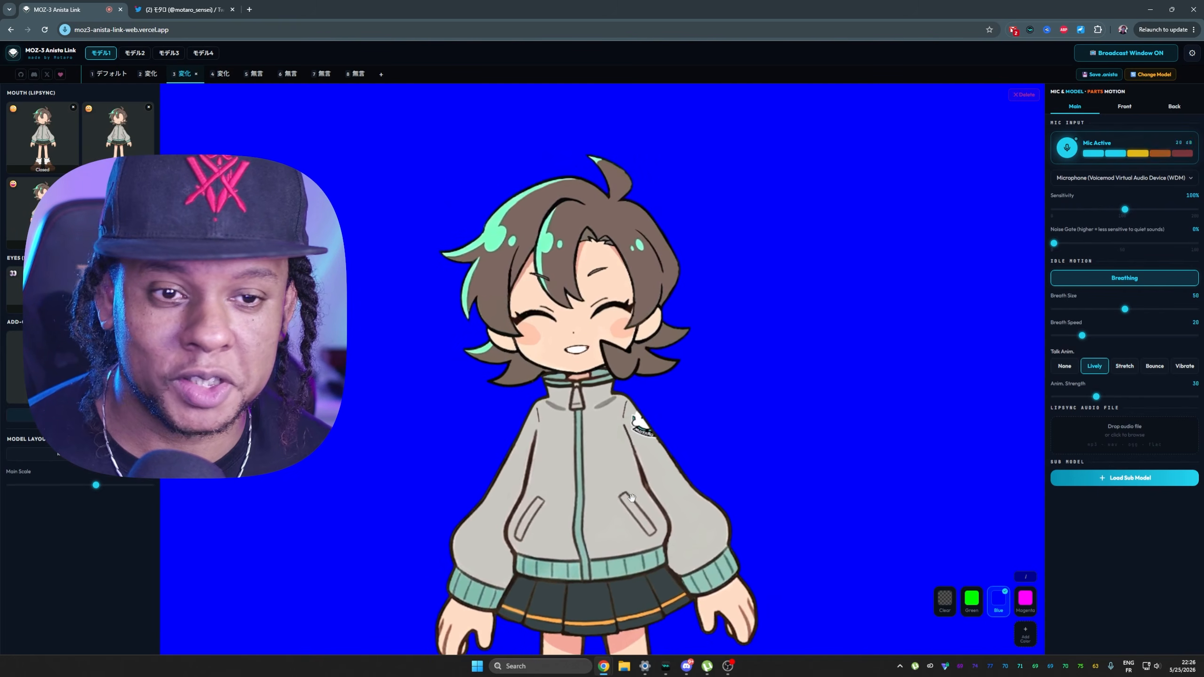
{"action": "key", "text": "4"}
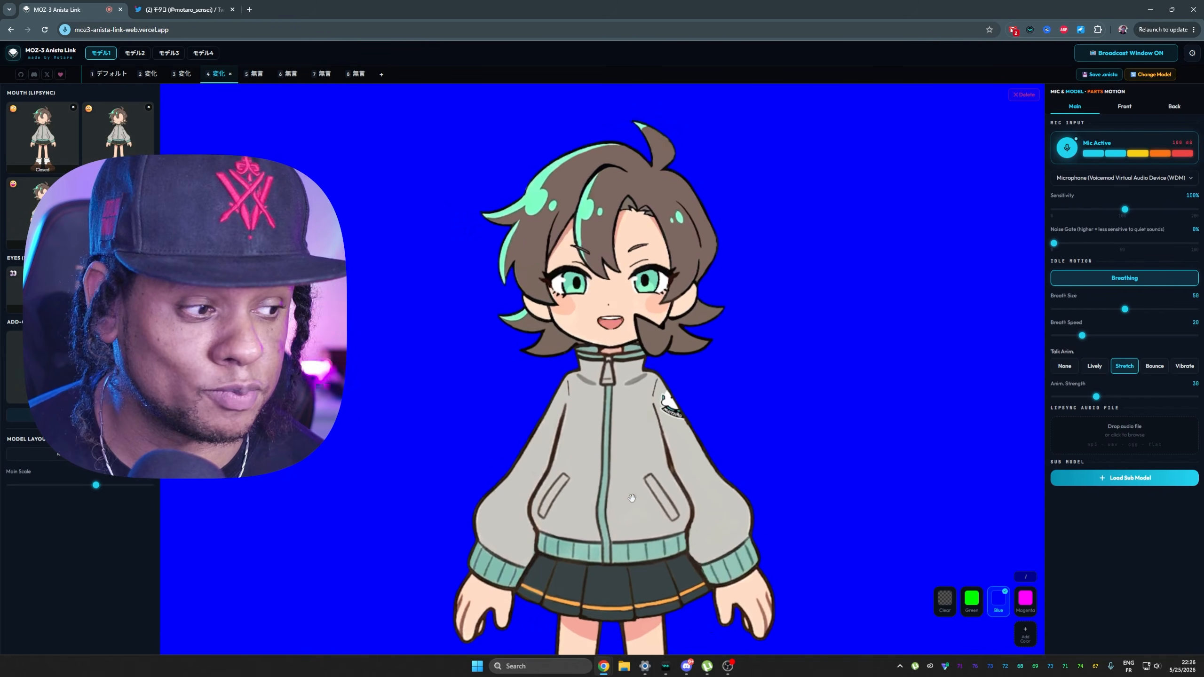
{"action": "key", "text": "3"}
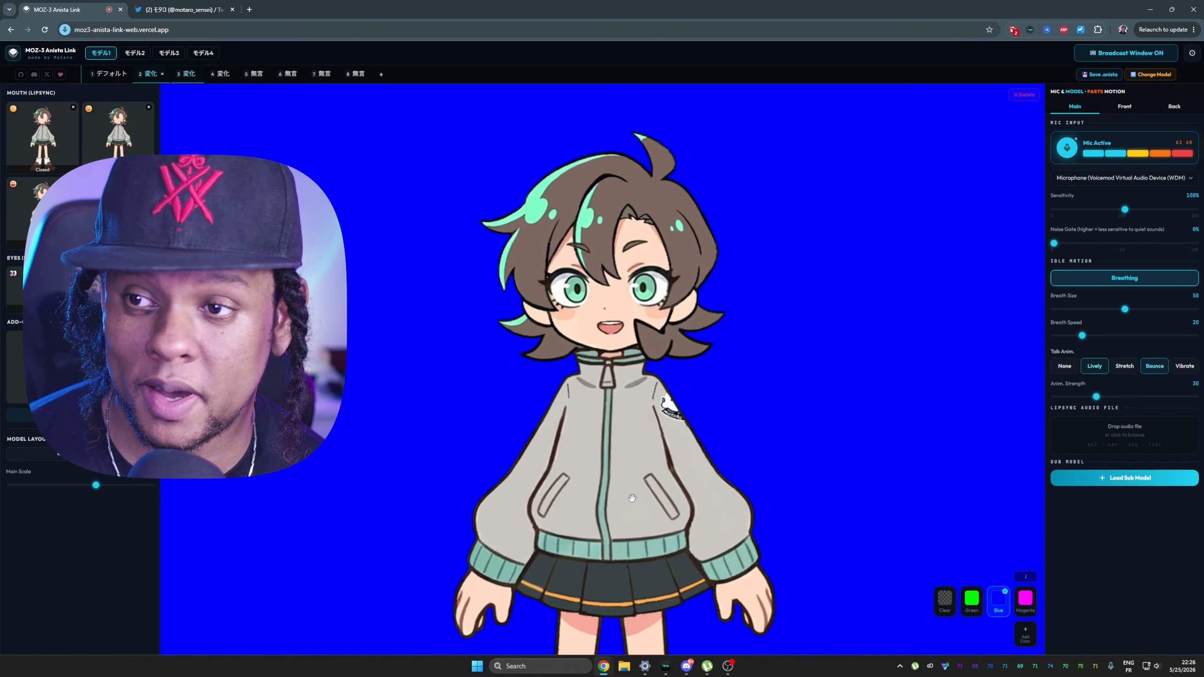
{"action": "key", "text": "4"}
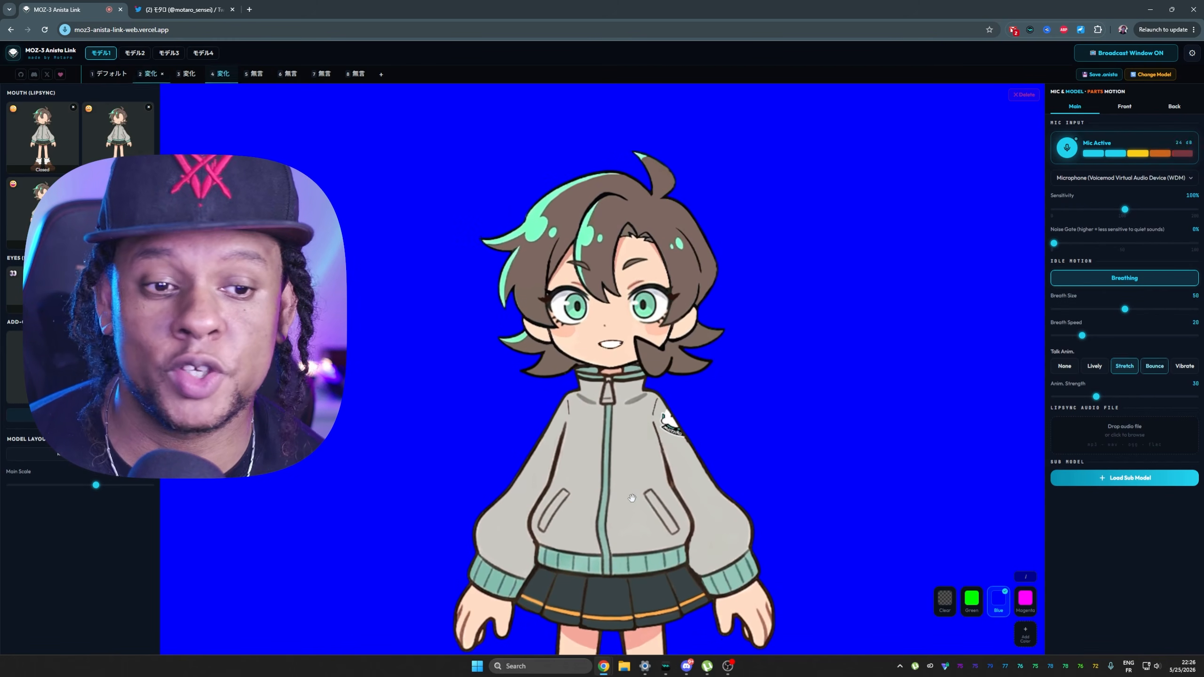
{"action": "key", "text": "2"}
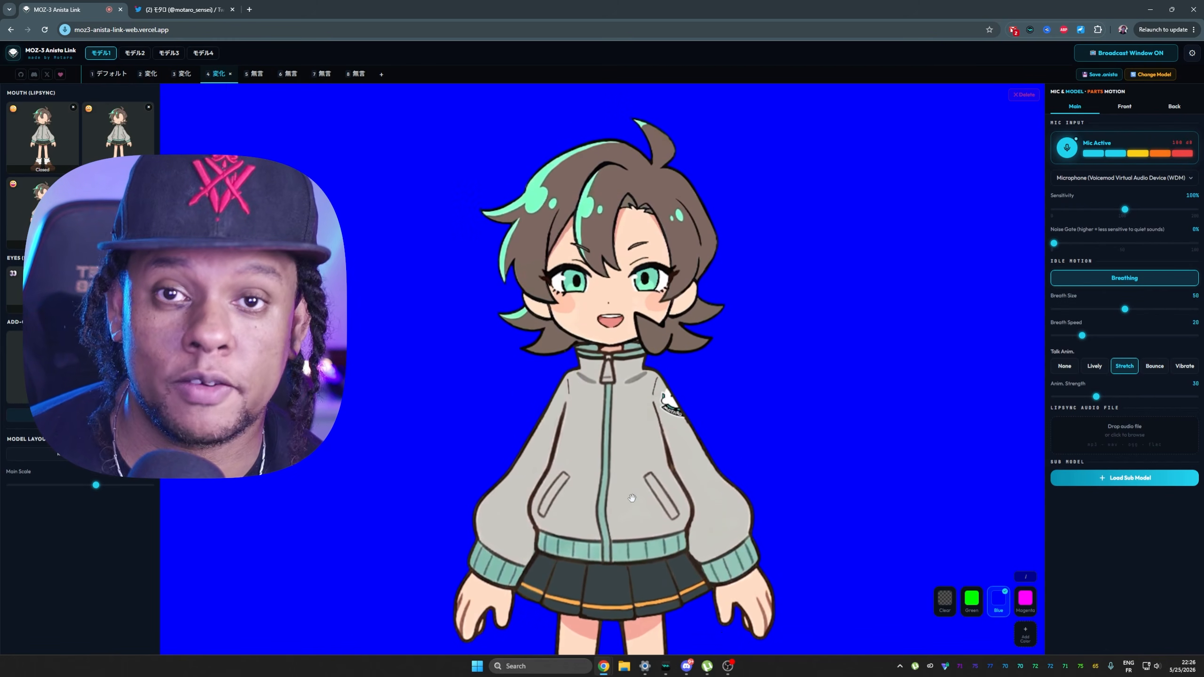
{"action": "key", "text": "2"}
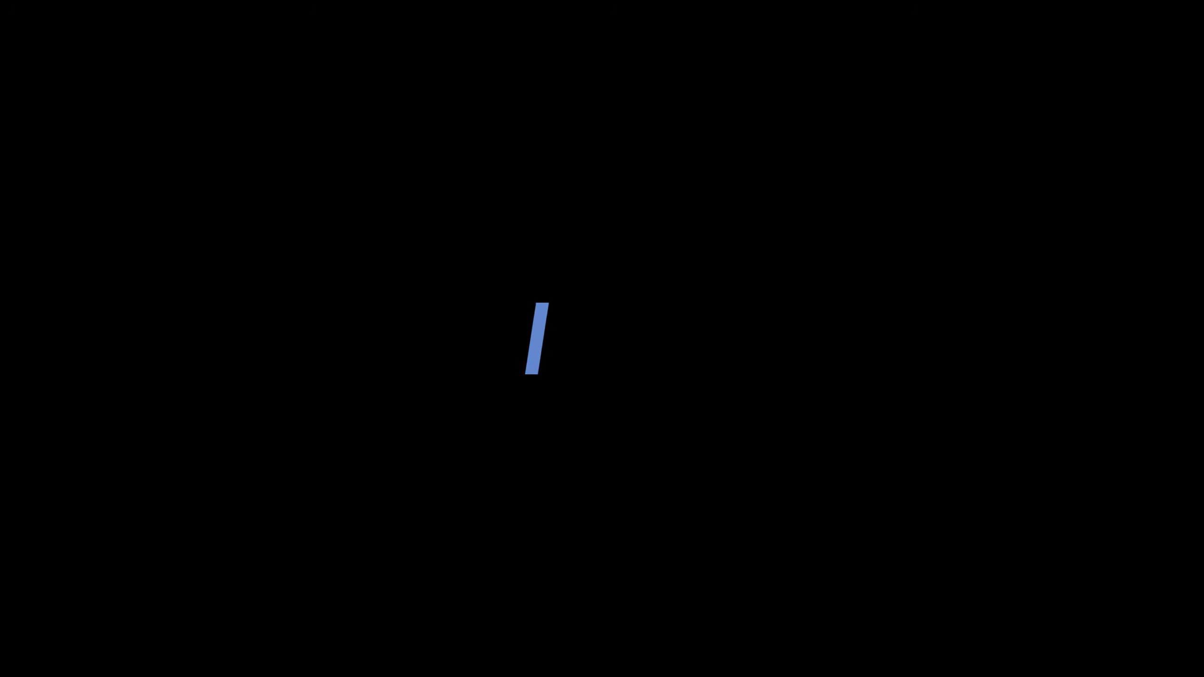